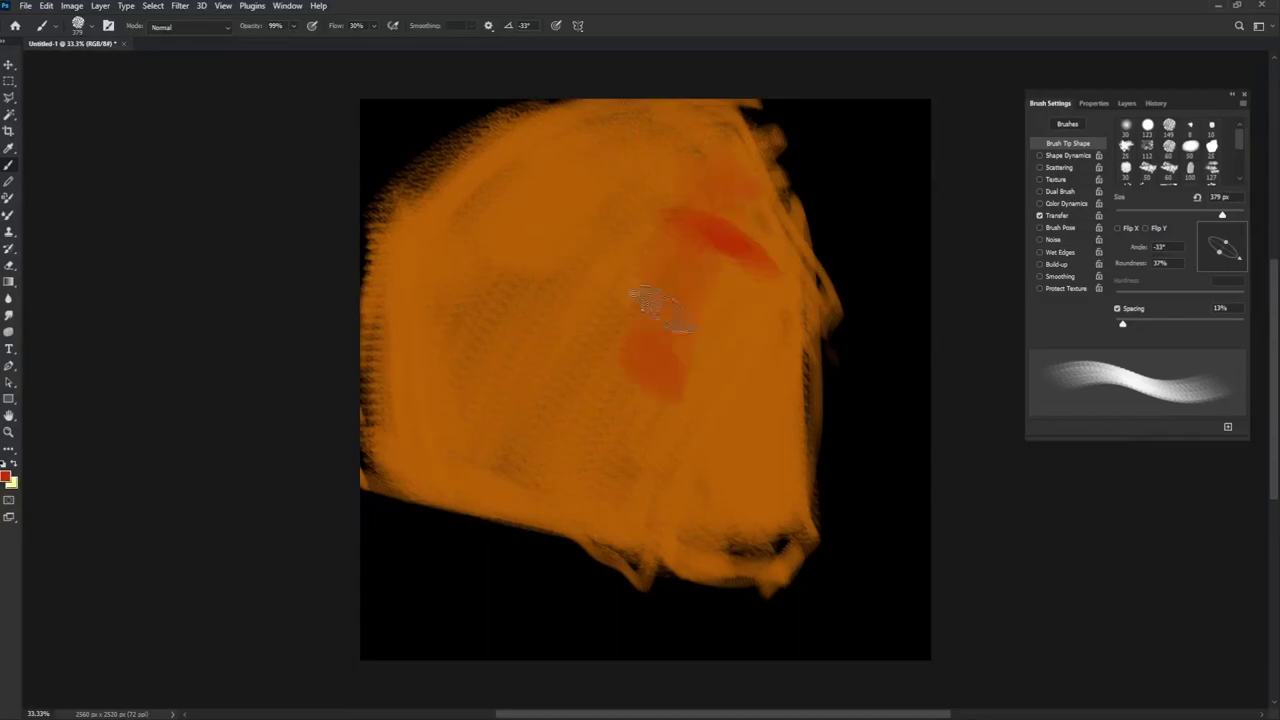
# Block in the face area in red and rework the orange hair mass beside and below it with broad strokes
pyautogui.moveTo(755, 190); pyautogui.dragTo(680, 230)
pyautogui.moveTo(592, 182)
pyautogui.mouseDown()
pyautogui.moveTo(668, 258)
pyautogui.moveTo(678, 389)
pyautogui.moveTo(647, 460)
pyautogui.moveTo(652, 586)
pyautogui.mouseUp()
pyautogui.keyDown('alt'); pyautogui.click(560, 470); pyautogui.keyUp('alt')
pyautogui.moveTo(370, 460)
pyautogui.mouseDown()
pyautogui.moveTo(608, 571)
pyautogui.moveTo(657, 500)
pyautogui.mouseUp()
pyautogui.moveTo(675, 248); pyautogui.dragTo(608, 503)
# Paint a dark brown hairline from the forehead down beside the face to the jaw using a smaller brush
pyautogui.press('[')
pyautogui.press('[')
pyautogui.press('[')
pyautogui.press('[')
pyautogui.keyDown('alt'); pyautogui.click(740, 195); pyautogui.keyUp('alt')
pyautogui.moveTo(740, 195); pyautogui.dragTo(640, 590)
# Clean up the outer silhouette of the hair using sampled orange and black along its back, lower edge and forehead
pyautogui.keyDown('alt'); pyautogui.click(410, 225); pyautogui.keyUp('alt')
pyautogui.moveTo(410, 225); pyautogui.dragTo(520, 110)
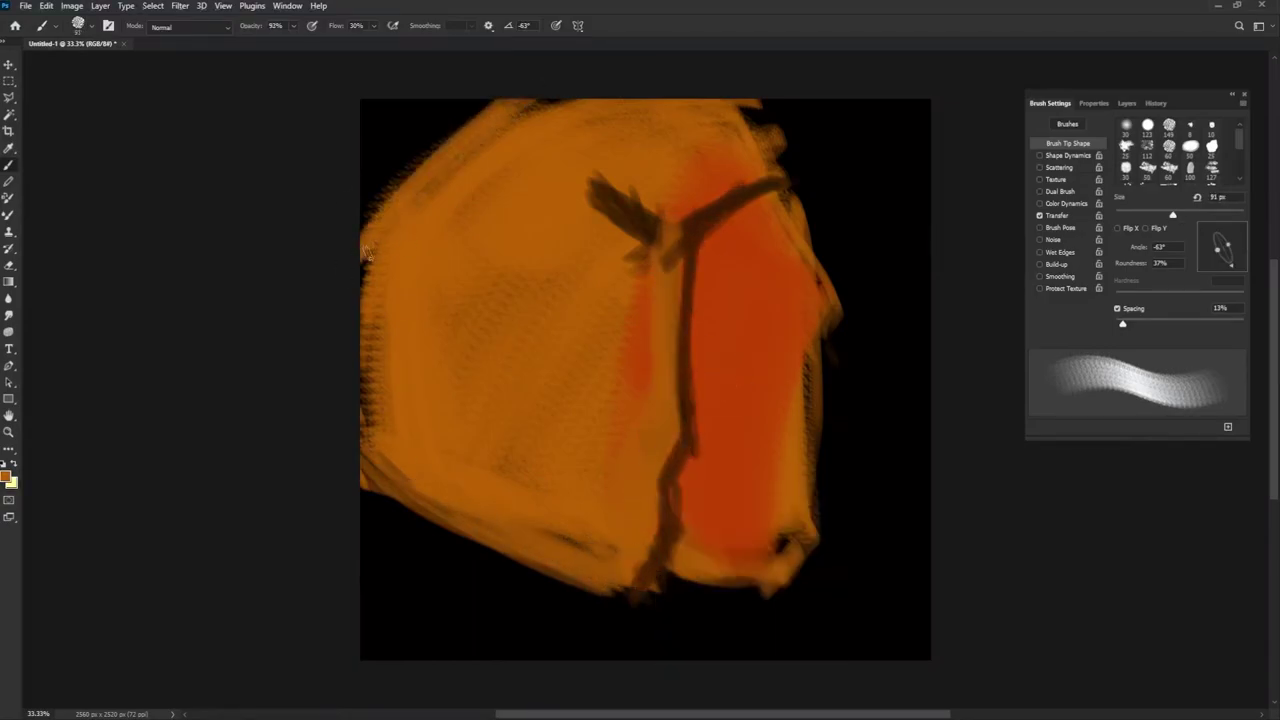
pyautogui.moveTo(372, 240); pyautogui.dragTo(380, 300)
pyautogui.rightClick(375, 468)
pyautogui.press('Escape')
pyautogui.moveTo(460, 530); pyautogui.dragTo(357, 457)
pyautogui.moveTo(600, 250); pyautogui.dragTo(663, 180)
pyautogui.moveTo(745, 105); pyautogui.dragTo(790, 185)
# Cover the stray dark and red marks behind the hairline with orange sampled from the hair
pyautogui.press('[')
pyautogui.press('[')
pyautogui.press('[')
pyautogui.press('[')
pyautogui.press('[')
pyautogui.press('[')
pyautogui.keyDown('alt'); pyautogui.click(651, 257); pyautogui.keyUp('alt')
pyautogui.moveTo(651, 257); pyautogui.dragTo(640, 400)
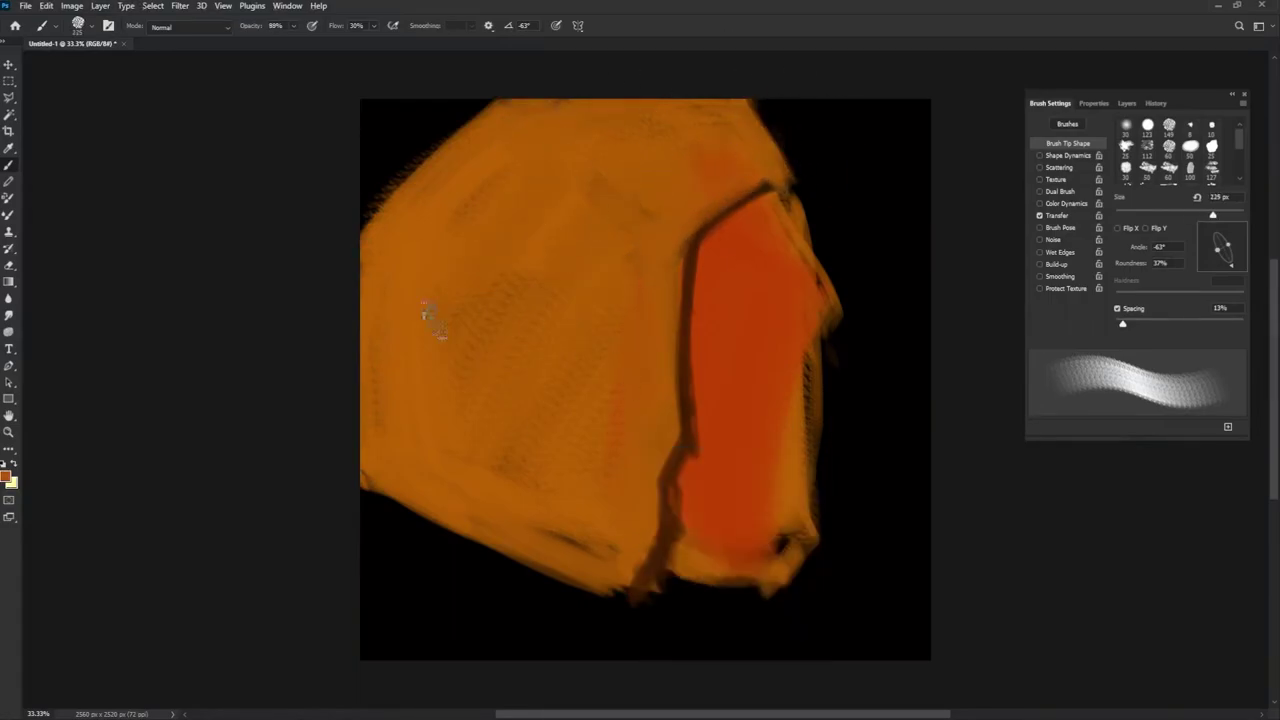
# Outline the face profile in pale pink from forehead over nose and lips to the chin and jaw with a 145 px brush
pyautogui.press('[')
pyautogui.hotkey('shift', 'Left')
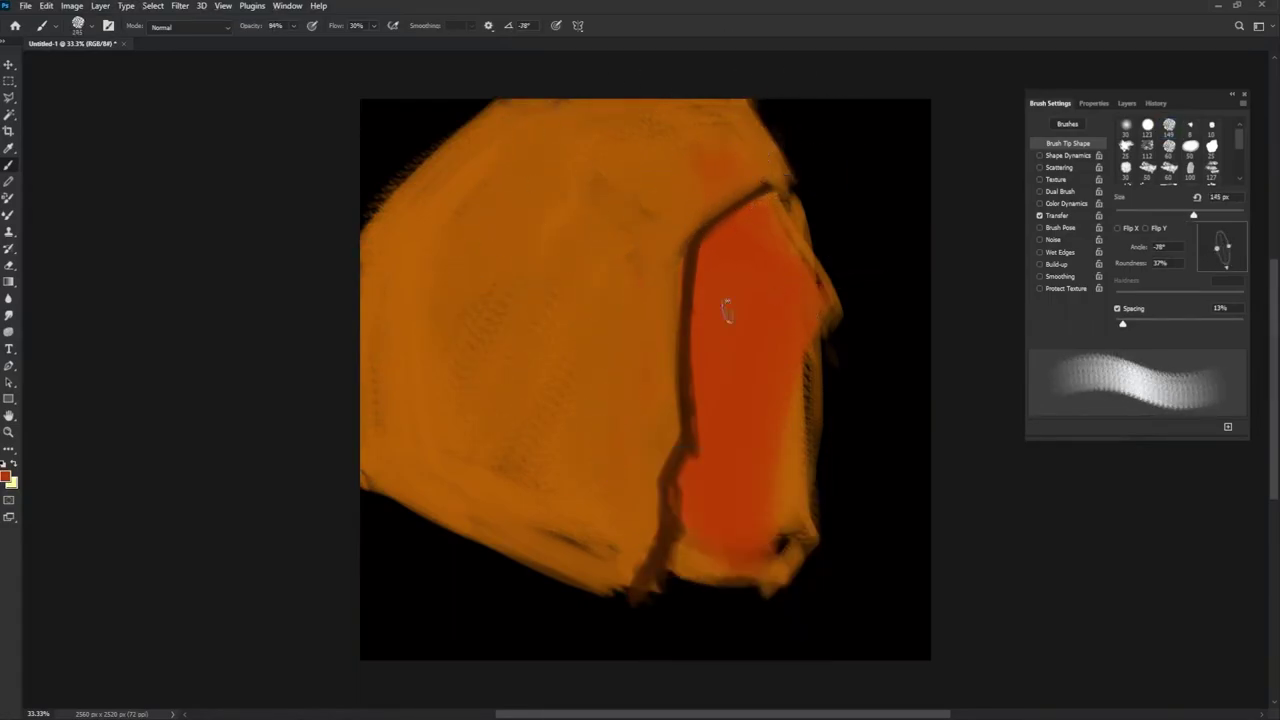
pyautogui.moveTo(783, 188)
pyautogui.mouseDown()
pyautogui.moveTo(816, 262)
pyautogui.moveTo(808, 336)
pyautogui.moveTo(823, 347)
pyautogui.moveTo(800, 332)
pyautogui.moveTo(864, 410)
pyautogui.moveTo(826, 428)
pyautogui.moveTo(835, 460)
pyautogui.moveTo(787, 545)
pyautogui.moveTo(808, 555)
pyautogui.moveTo(804, 578)
pyautogui.moveTo(652, 566)
pyautogui.mouseUp()
pyautogui.moveTo(780, 238); pyautogui.dragTo(766, 251)
pyautogui.keyDown('alt'); pyautogui.click(737, 286); pyautogui.keyUp('alt')
pyautogui.moveTo(815, 380)
pyautogui.mouseDown()
pyautogui.moveTo(757, 451)
pyautogui.moveTo(765, 568)
pyautogui.moveTo(688, 300)
pyautogui.moveTo(712, 250)
pyautogui.moveTo(625, 168)
pyautogui.mouseUp()
# Add a dark stroke at the temple and paint a light orange highlight on the hair above the forehead
pyautogui.keyDown('alt'); pyautogui.rightClick(686, 417); pyautogui.keyUp('alt')
pyautogui.keyDown('alt'); pyautogui.rightClick(640, 206); pyautogui.keyUp('alt')
pyautogui.keyDown('alt'); pyautogui.rightClick(663, 170); pyautogui.keyUp('alt')
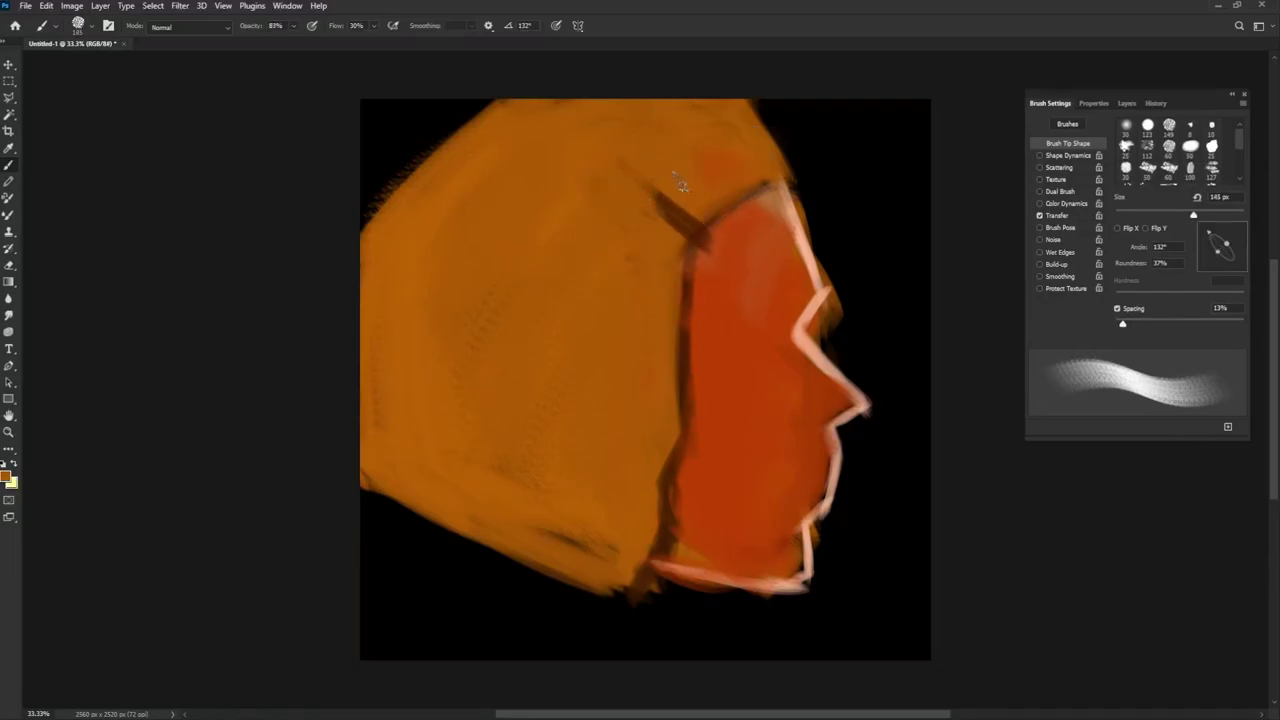
pyautogui.keyDown('alt'); pyautogui.rightClick(703, 182); pyautogui.keyUp('alt')
pyautogui.moveTo(640, 140)
pyautogui.mouseDown()
pyautogui.moveTo(690, 115)
pyautogui.moveTo(748, 150)
pyautogui.mouseUp()
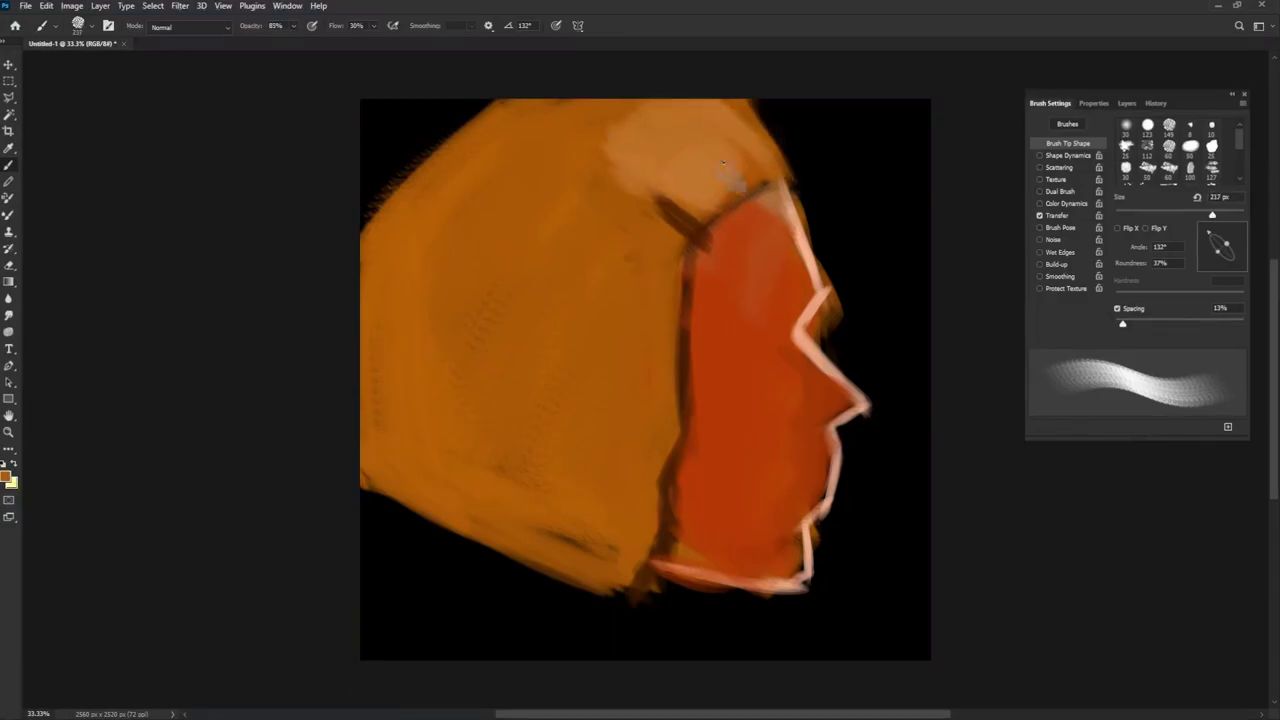
pyautogui.keyDown('alt'); pyautogui.rightClick(712, 208); pyautogui.keyUp('alt')
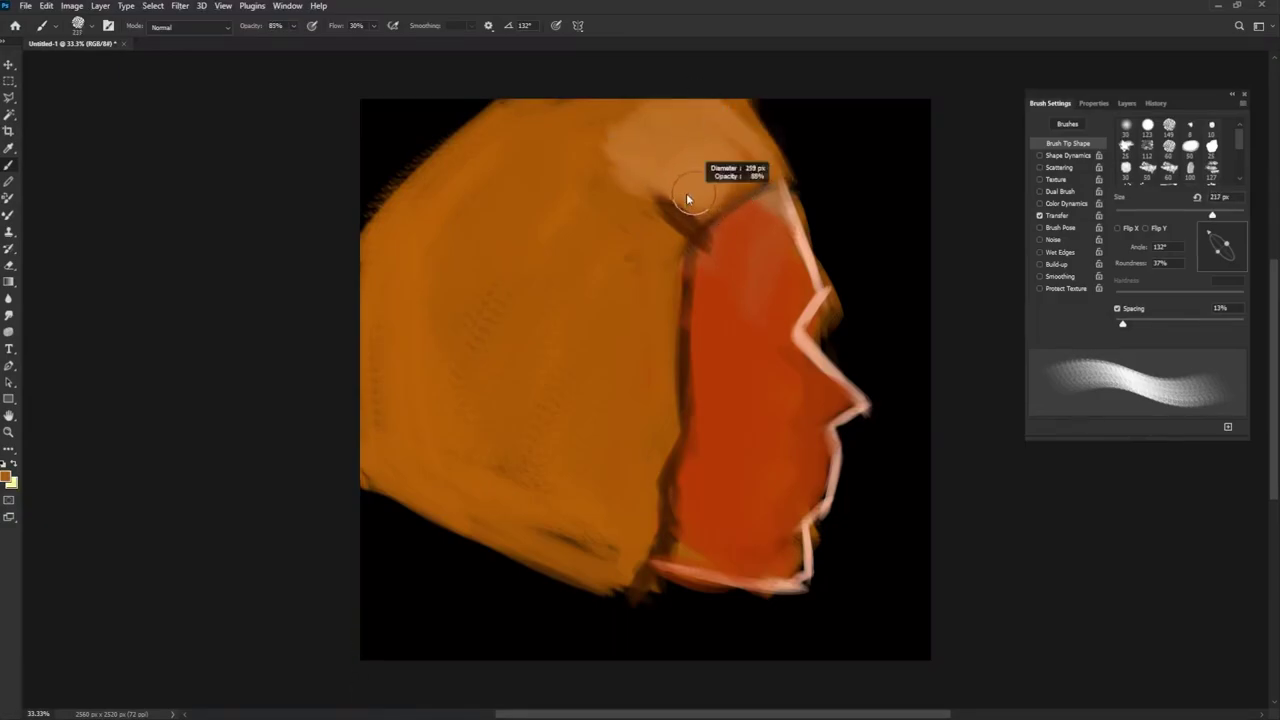
# Block in the forehead, eyebrow, eye socket and nose planes with salmon and dark red strokes
pyautogui.keyDown('alt'); pyautogui.click(798, 242); pyautogui.keyUp('alt')
pyautogui.moveTo(798, 242)
pyautogui.mouseDown()
pyautogui.moveTo(766, 220)
pyautogui.moveTo(784, 232)
pyautogui.moveTo(692, 304)
pyautogui.moveTo(770, 312)
pyautogui.moveTo(805, 298)
pyautogui.mouseUp()
pyautogui.moveTo(718, 295); pyautogui.dragTo(815, 262)
pyautogui.moveTo(738, 325)
pyautogui.mouseDown()
pyautogui.moveTo(798, 348)
pyautogui.moveTo(772, 365)
pyautogui.mouseUp()
pyautogui.moveTo(780, 320); pyautogui.dragTo(800, 340)
pyautogui.moveTo(800, 355)
pyautogui.mouseDown()
pyautogui.moveTo(808, 444)
pyautogui.moveTo(786, 296)
pyautogui.moveTo(715, 292)
pyautogui.moveTo(750, 430)
pyautogui.mouseUp()
# Model the cheekbone with light pink and shade the cheek below it in deep red
pyautogui.keyDown('alt'); pyautogui.rightClick(808, 444); pyautogui.keyUp('alt')
pyautogui.keyDown('alt'); pyautogui.click(700, 315); pyautogui.keyUp('alt')
pyautogui.moveTo(725, 360)
pyautogui.mouseDown()
pyautogui.moveTo(769, 355)
pyautogui.moveTo(778, 410)
pyautogui.mouseUp()
pyautogui.moveTo(775, 350)
pyautogui.mouseDown()
pyautogui.moveTo(785, 425)
pyautogui.moveTo(812, 385)
pyautogui.moveTo(772, 366)
pyautogui.mouseUp()
pyautogui.keyDown('alt'); pyautogui.rightClick(808, 370); pyautogui.keyUp('alt')
pyautogui.moveTo(730, 298)
pyautogui.mouseDown()
pyautogui.moveTo(741, 382)
pyautogui.moveTo(705, 420)
pyautogui.moveTo(760, 450)
pyautogui.mouseUp()
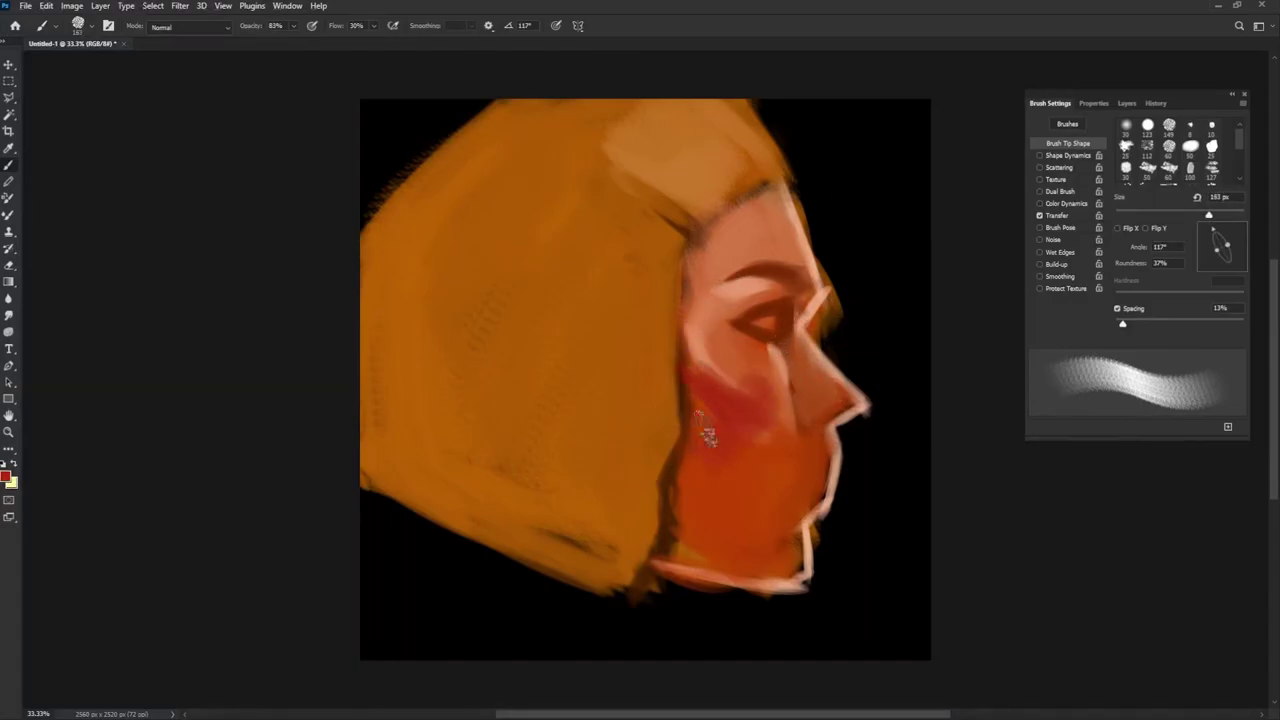
pyautogui.moveTo(712, 345); pyautogui.dragTo(757, 424)
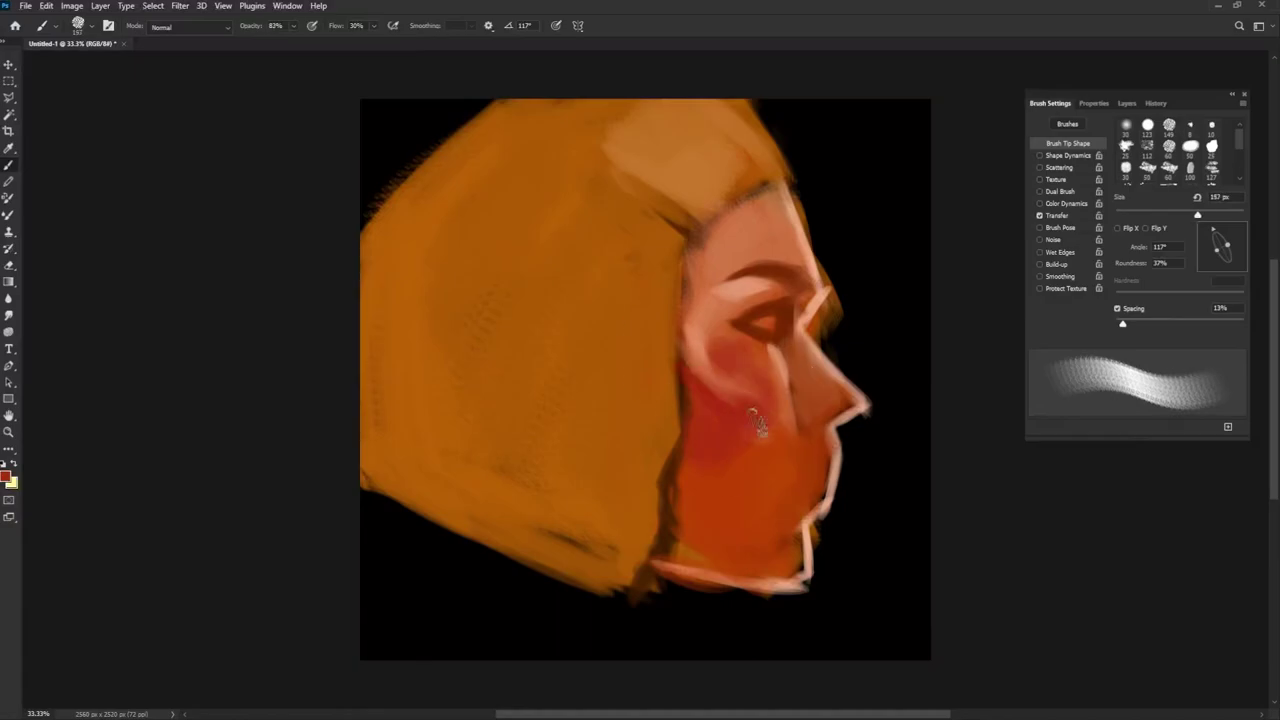
# Refine the eyelid and the under-eye area with red strokes at varied brush sizes
pyautogui.keyDown('alt'); pyautogui.rightClick(793, 320); pyautogui.keyUp('alt')
pyautogui.moveTo(735, 284); pyautogui.dragTo(784, 295)
pyautogui.keyDown('alt'); pyautogui.rightClick(770, 362); pyautogui.keyUp('alt')
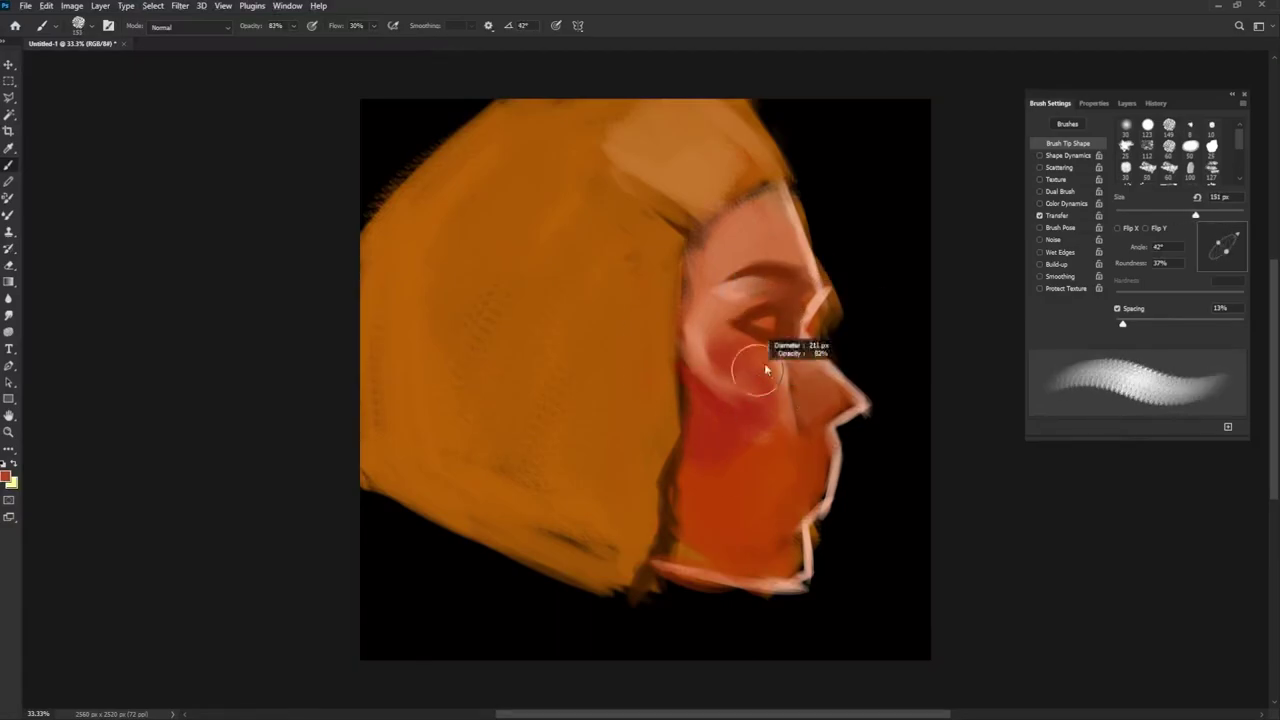
pyautogui.keyDown('alt'); pyautogui.rightClick(770, 358); pyautogui.keyUp('alt')
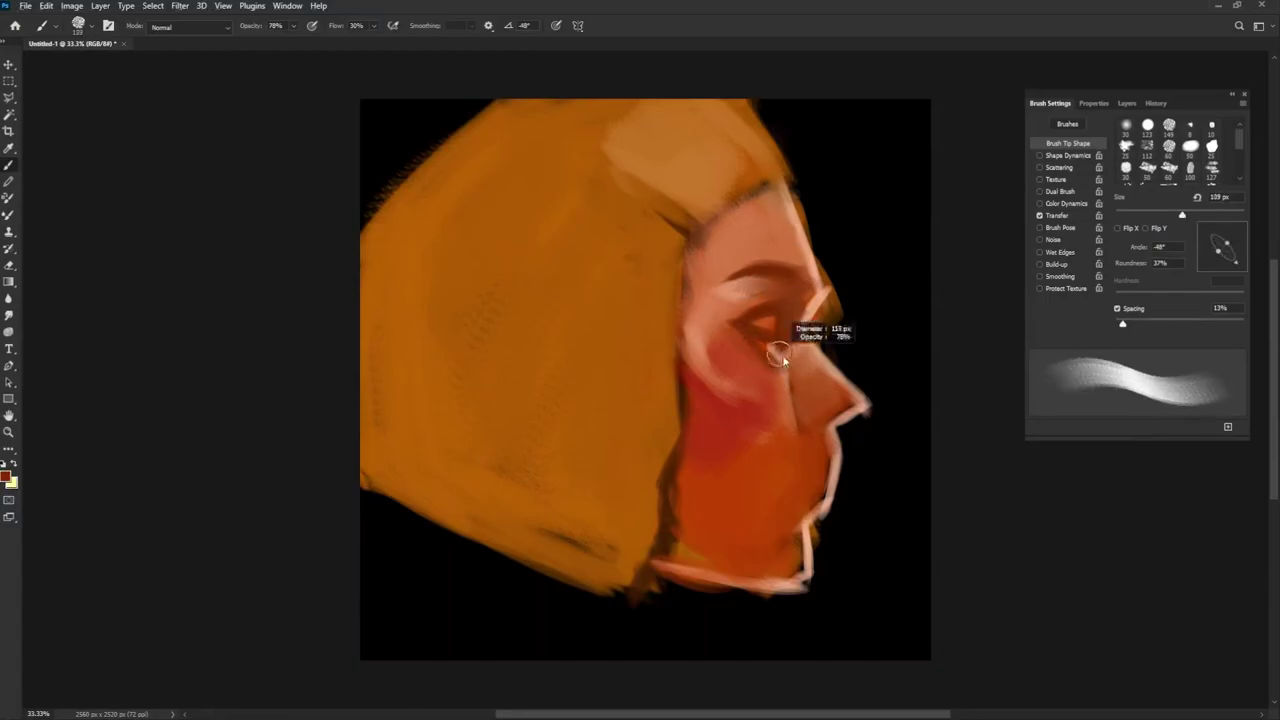
pyautogui.keyDown('alt'); pyautogui.rightClick(764, 366); pyautogui.keyUp('alt')
# Paint a salmon plane across the lower cheek toward the nose and add light and shadow to the nostril area
pyautogui.moveTo(700, 520); pyautogui.dragTo(786, 434)
pyautogui.keyDown('alt'); pyautogui.rightClick(786, 434); pyautogui.keyUp('alt')
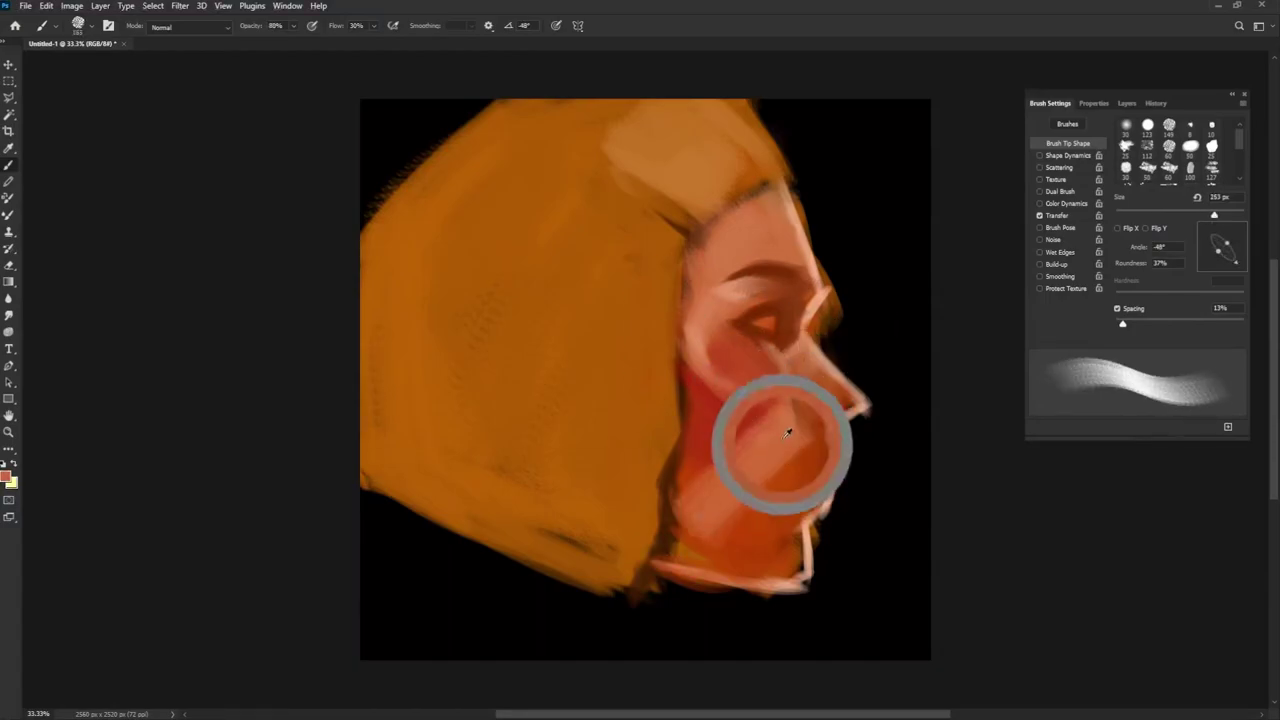
pyautogui.keyDown('alt'); pyautogui.rightClick(816, 450); pyautogui.keyUp('alt')
pyautogui.keyDown('alt'); pyautogui.rightClick(838, 408); pyautogui.keyUp('alt')
pyautogui.keyDown('alt'); pyautogui.rightClick(823, 405); pyautogui.keyUp('alt')
pyautogui.keyDown('alt'); pyautogui.rightClick(840, 459); pyautogui.keyUp('alt')
pyautogui.moveTo(798, 392); pyautogui.dragTo(813, 385)
# Redden the eye socket, darken the upper eyelid line and paint out the orange in front of the brow with black
pyautogui.keyDown('alt'); pyautogui.rightClick(820, 332); pyautogui.keyUp('alt')
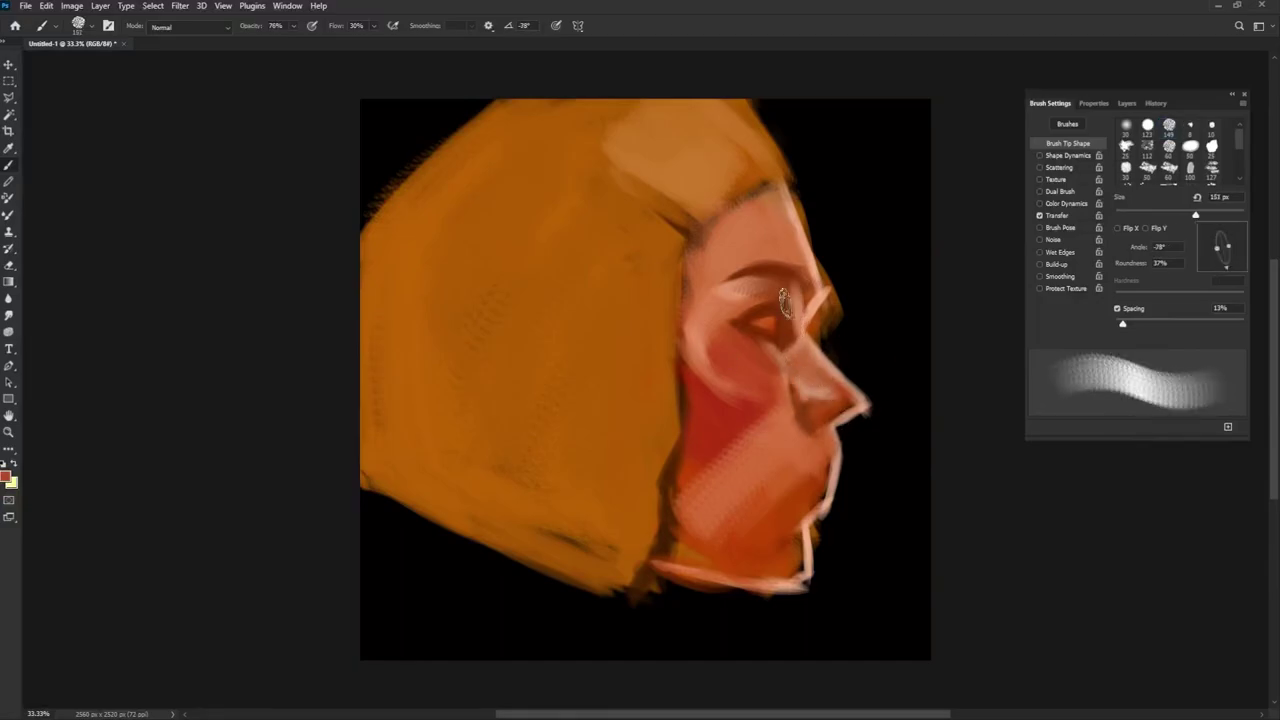
pyautogui.keyDown('alt'); pyautogui.rightClick(780, 306); pyautogui.keyUp('alt')
pyautogui.keyDown('alt'); pyautogui.rightClick(851, 277); pyautogui.keyUp('alt')
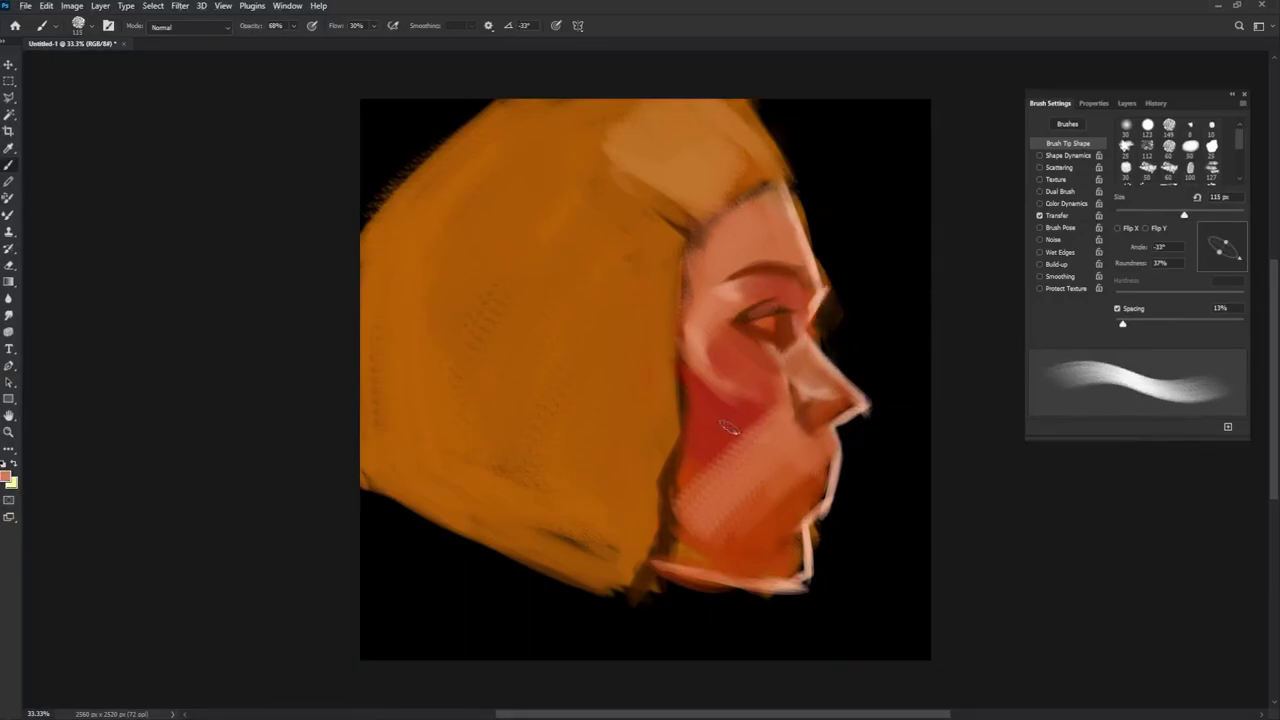
pyautogui.keyDown('alt'); pyautogui.rightClick(787, 367); pyautogui.keyUp('alt')
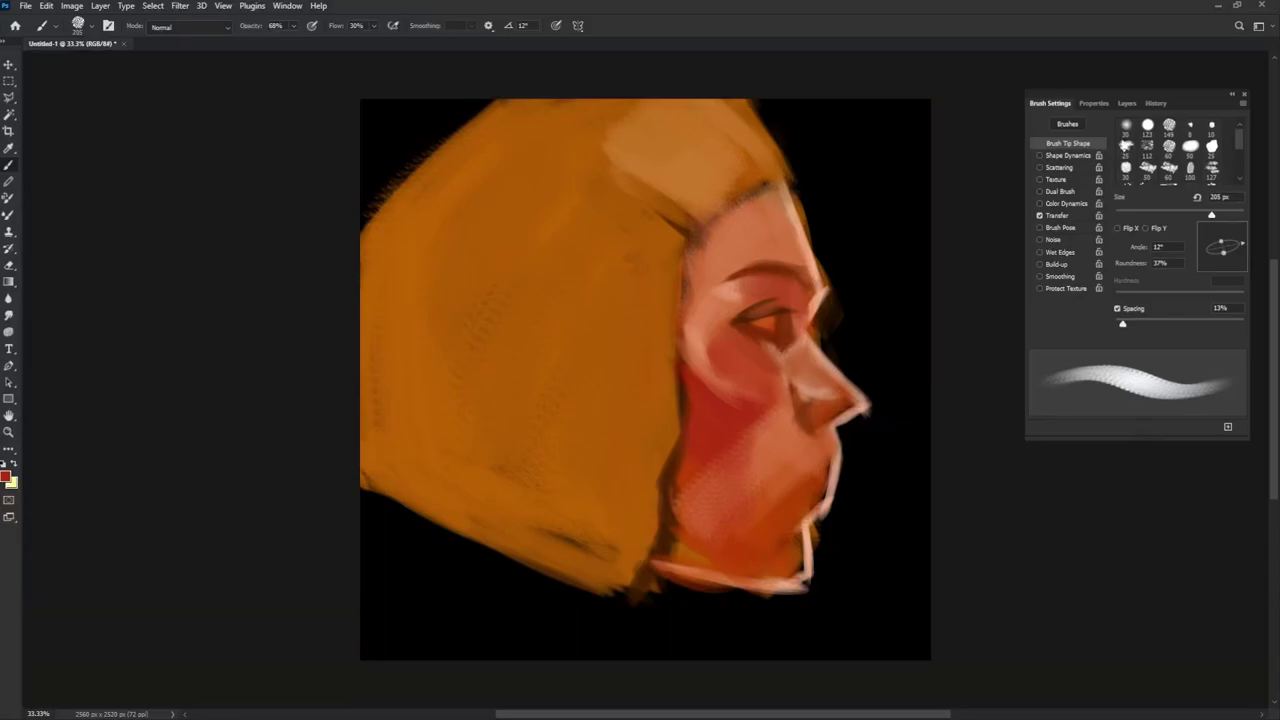
pyautogui.keyDown('alt'); pyautogui.rightClick(716, 401); pyautogui.keyUp('alt')
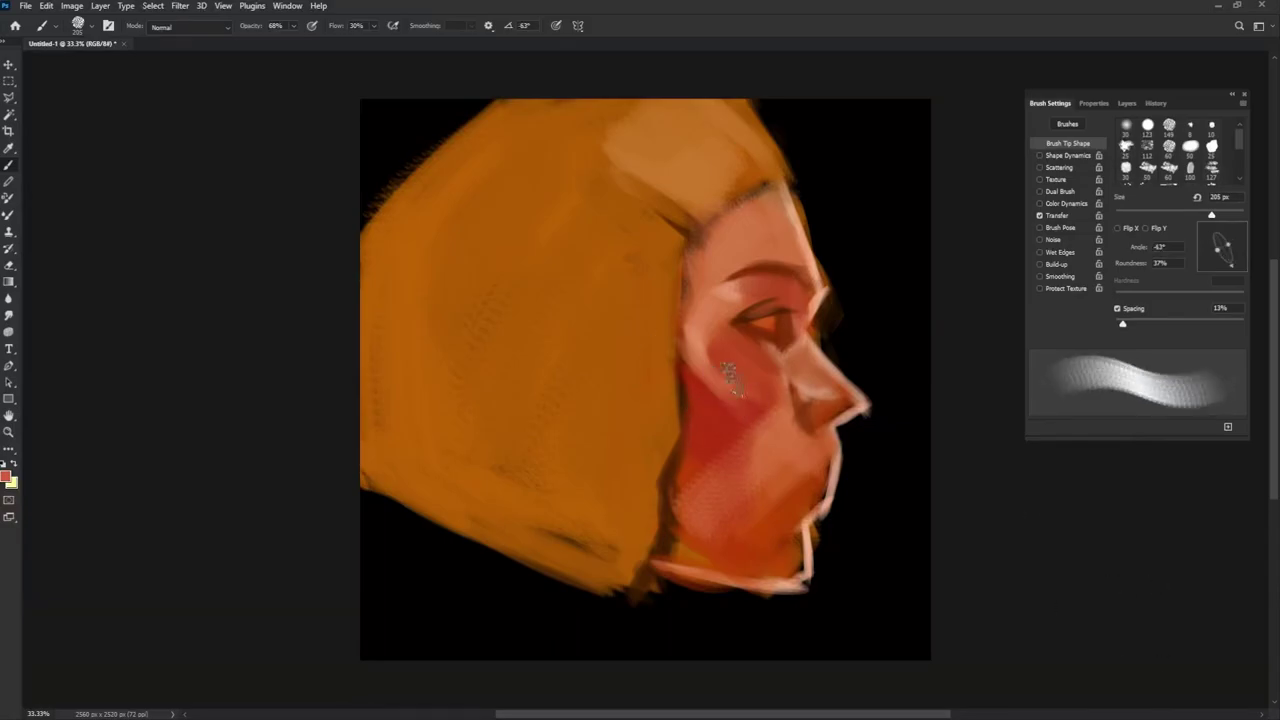
# Blend the lower cheek into the red shadow and define the nostril wing and underside of the nose
pyautogui.keyDown('alt'); pyautogui.click(773, 440); pyautogui.keyUp('alt')
pyautogui.moveTo(773, 440)
pyautogui.mouseDown()
pyautogui.moveTo(740, 500)
pyautogui.moveTo(760, 505)
pyautogui.mouseUp()
pyautogui.keyDown('alt'); pyautogui.rightClick(801, 418); pyautogui.keyUp('alt')
pyautogui.keyDown('alt'); pyautogui.rightClick(818, 418); pyautogui.keyUp('alt')
pyautogui.moveTo(805, 398); pyautogui.dragTo(837, 383)
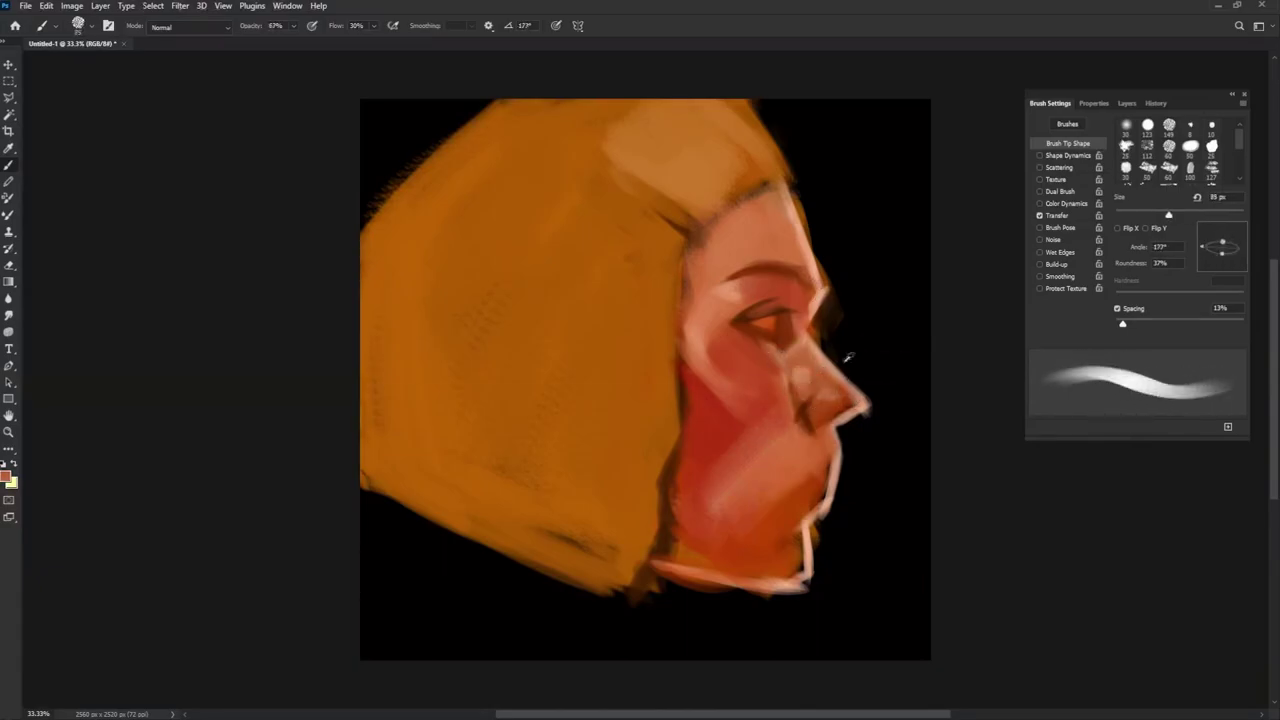
pyautogui.moveTo(840, 436); pyautogui.dragTo(830, 412)
# Highlight the lower edge of the nose in light salmon and trim the forehead contour with sampled black
pyautogui.keyDown('alt'); pyautogui.click(820, 405); pyautogui.keyUp('alt')
pyautogui.hotkey('shift', 'Left')
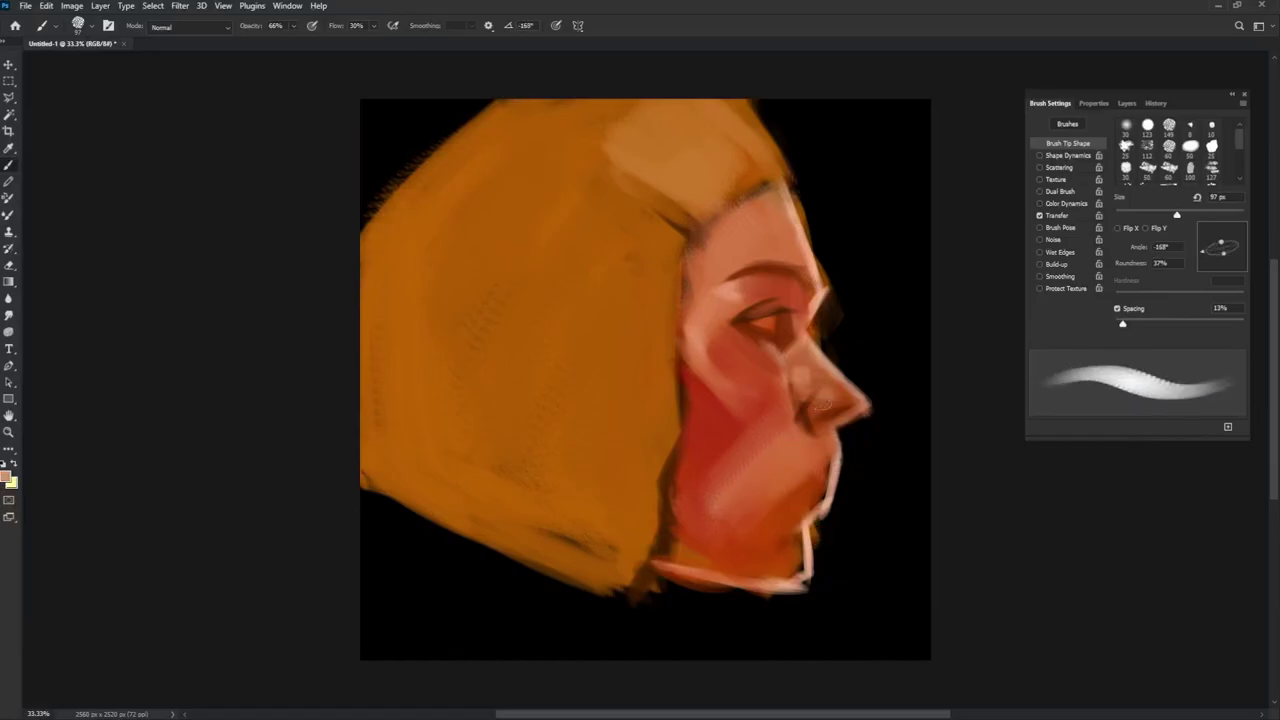
pyautogui.hotkey('shift', 'Left')
pyautogui.hotkey('shift', 'Left')
pyautogui.hotkey('shift', 'Left')
pyautogui.hotkey('shift', 'Left')
pyautogui.hotkey('shift', 'Left')
pyautogui.hotkey('shift', 'Left')
pyautogui.hotkey('shift', 'Left')
pyautogui.hotkey('shift', 'Left')
pyautogui.hotkey('shift', 'Left')
pyautogui.press('[')
pyautogui.press('[')
pyautogui.press('[')
pyautogui.hotkey('shift', 'Left')
pyautogui.hotkey('shift', 'Left')
pyautogui.keyDown('alt'); pyautogui.click(818, 247); pyautogui.keyUp('alt')
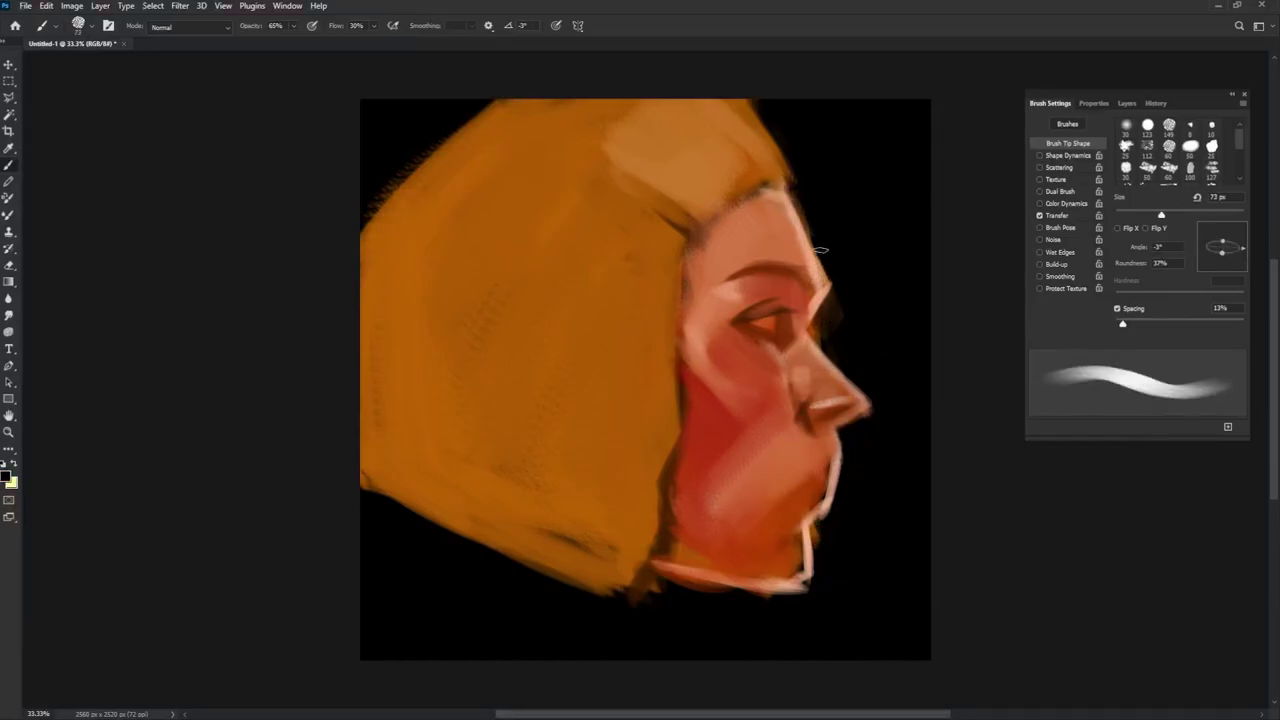
# Reshape the eyebrow into a thinner arch using colour sampled from the eye area
pyautogui.keyDown('alt'); pyautogui.click(737, 325); pyautogui.keyUp('alt')
pyautogui.hotkey('shift', 'Right')
pyautogui.moveTo(785, 270)
pyautogui.mouseDown()
pyautogui.moveTo(725, 262)
pyautogui.moveTo(706, 288)
pyautogui.mouseUp()
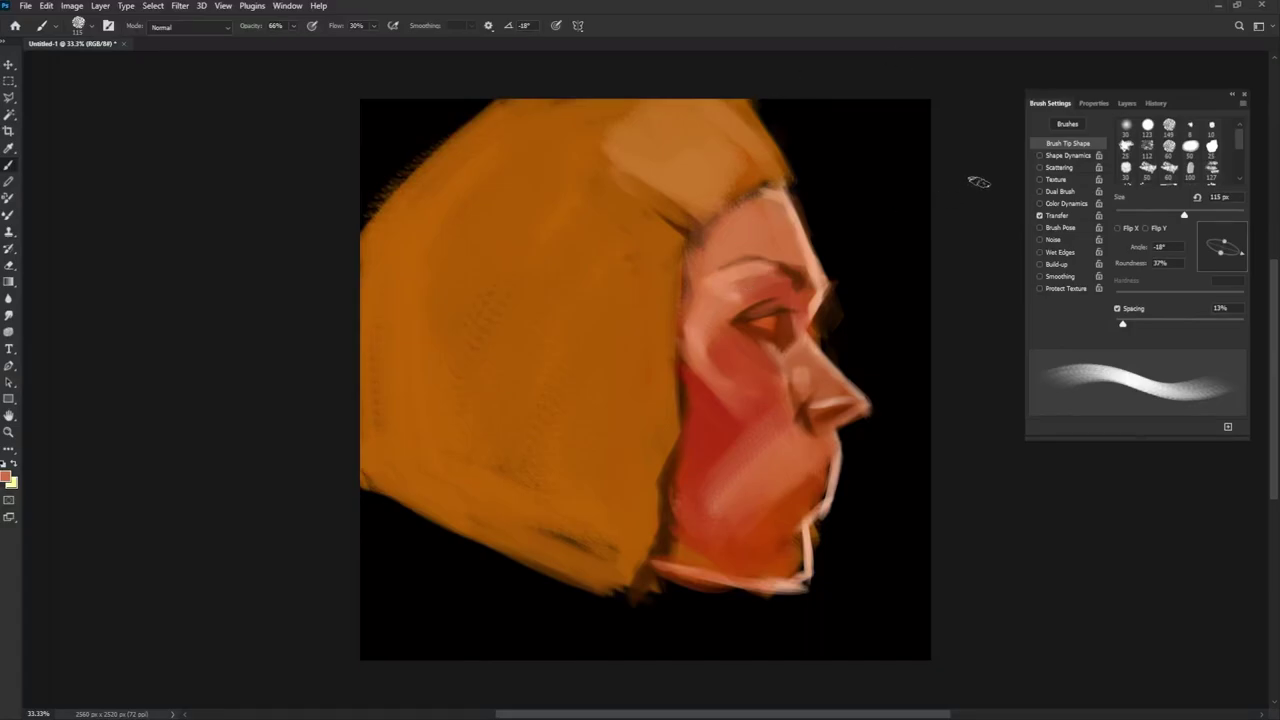
# Set the brush opacity to 67% and paint the eyeball in light pink
pyautogui.press('6')
pyautogui.press('7')
pyautogui.hotkey('shift', 'Right')
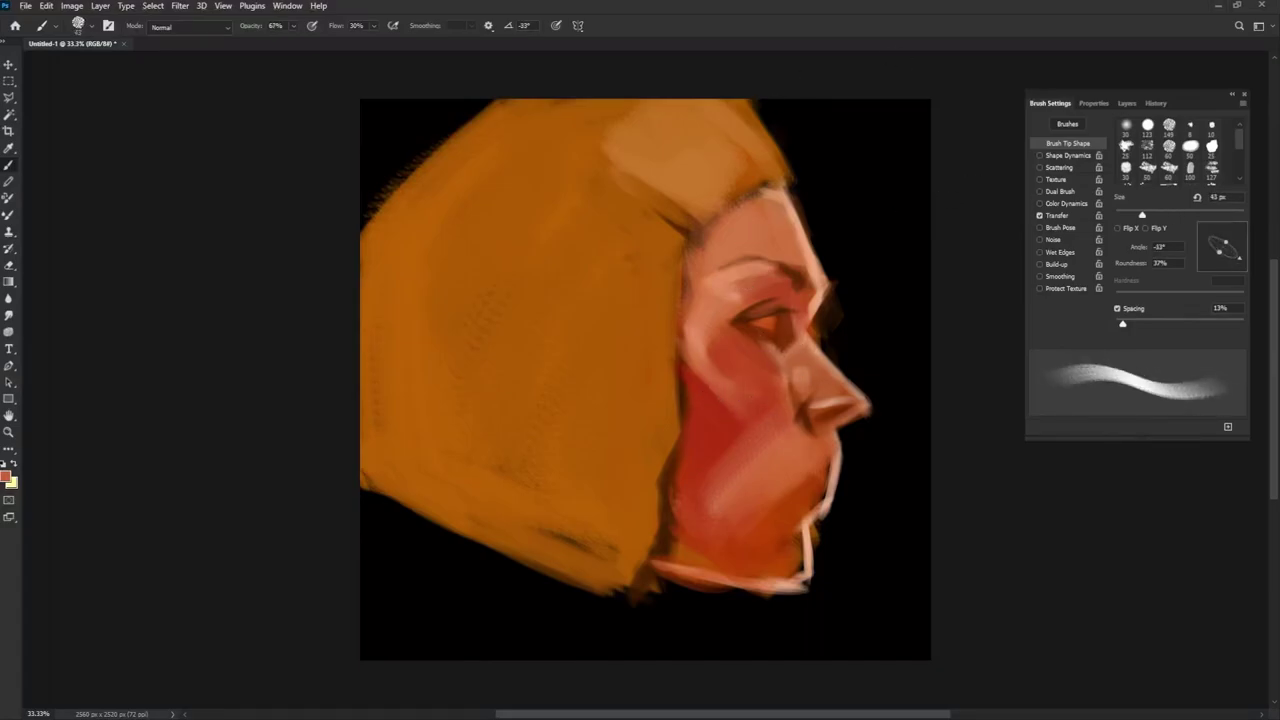
pyautogui.moveTo(788, 340)
pyautogui.mouseDown()
pyautogui.moveTo(816, 265)
pyautogui.moveTo(752, 328)
pyautogui.mouseUp()
pyautogui.hotkey('shift', 'Right')
pyautogui.hotkey('shift', 'Right')
pyautogui.hotkey('shift', 'Right')
pyautogui.hotkey('shift', 'Right')
pyautogui.hotkey('shift', 'Right')
pyautogui.hotkey('shift', 'Right')
pyautogui.hotkey('shift', 'Right')
pyautogui.hotkey('shift', 'Right')
pyautogui.hotkey('shift', 'Right')
pyautogui.hotkey('shift', 'Right')
pyautogui.press('[')
# Set the brush opacity to 65% and define the front of the eyeball and lower lid in dark red-brown
pyautogui.press('6')
pyautogui.press('5')
pyautogui.press('[')
pyautogui.press('[')
pyautogui.hotkey('shift', 'Right')
pyautogui.hotkey('shift', 'Right')
pyautogui.hotkey('shift', 'Right')
pyautogui.hotkey('shift', 'Right')
pyautogui.hotkey('shift', 'Right')
pyautogui.hotkey('shift', 'Right')
pyautogui.hotkey('shift', 'Right')
pyautogui.hotkey('shift', 'Right')
pyautogui.hotkey('shift', 'Right')
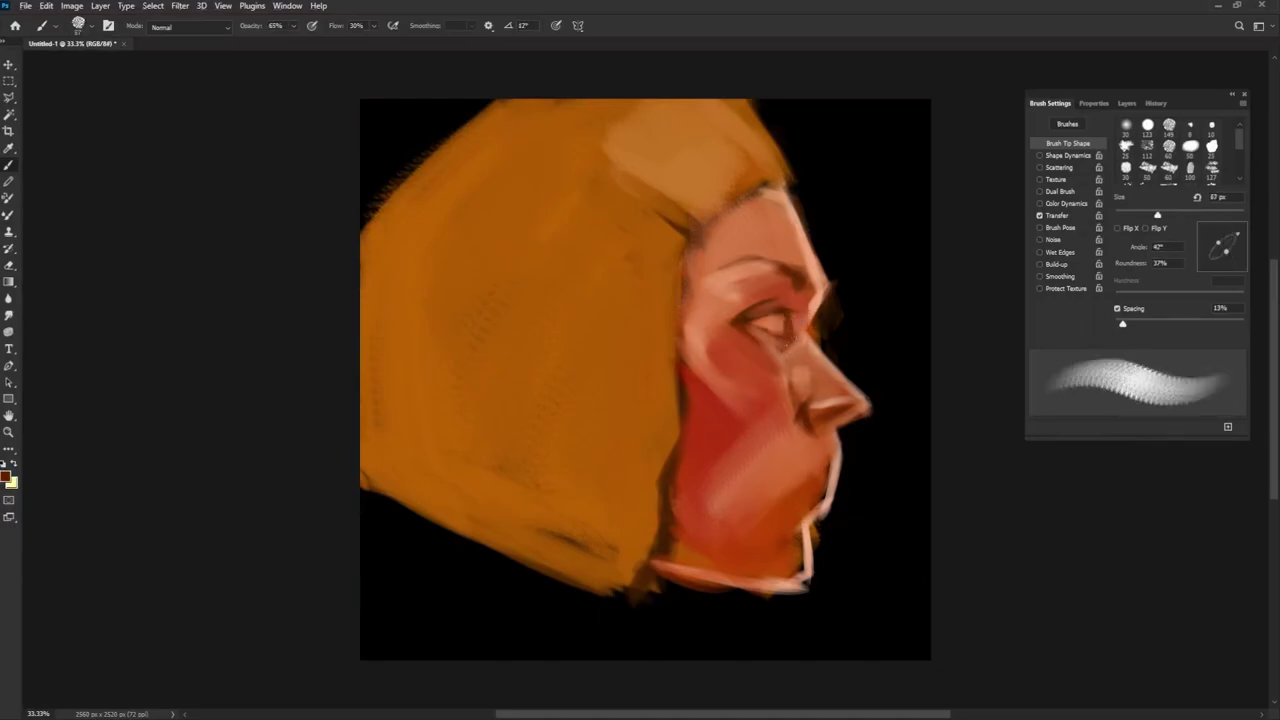
# Soften the eyeball and eyelid shading with small strokes of sampled red and salmon
pyautogui.hotkey('shift', 'Right')
pyautogui.hotkey('shift', 'Right')
pyautogui.hotkey('shift', 'Right')
pyautogui.hotkey('shift', 'Right')
pyautogui.press('[')
pyautogui.press('[')
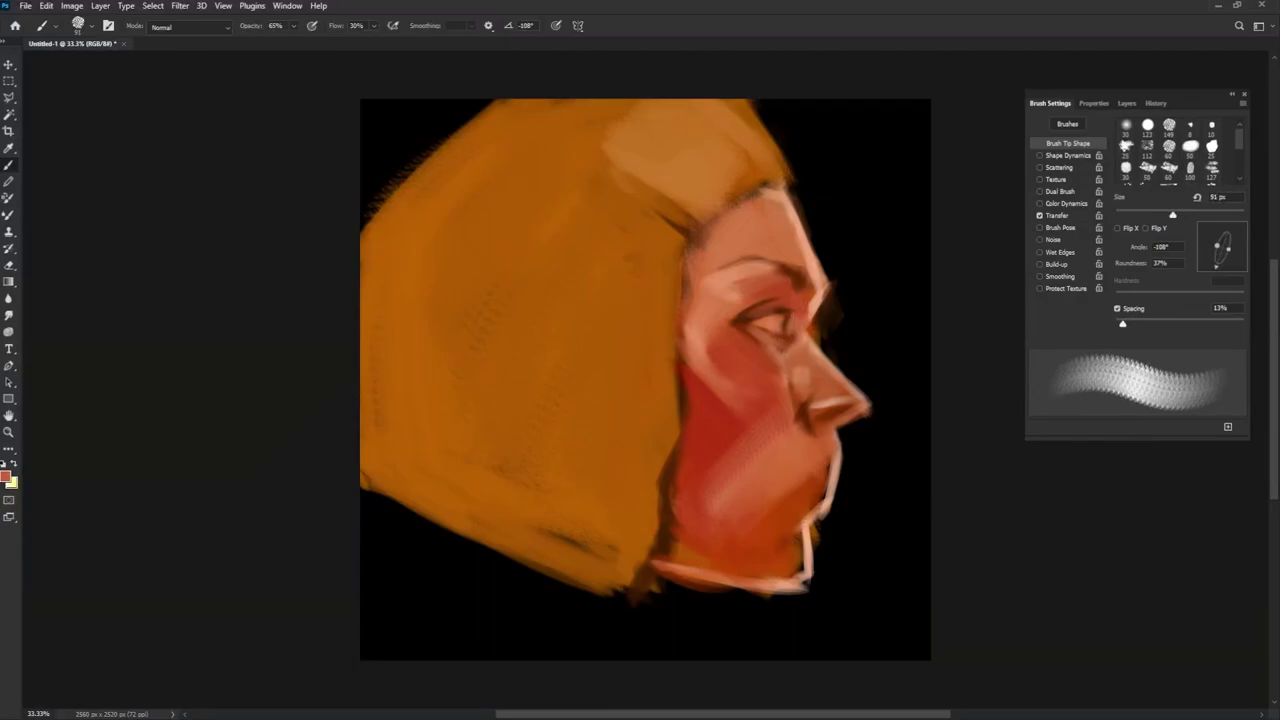
pyautogui.hotkey('shift', 'Left')
pyautogui.hotkey('shift', 'Right')
pyautogui.hotkey('shift', 'Right')
pyautogui.hotkey('shift', 'Right')
pyautogui.hotkey('shift', 'Right')
pyautogui.press('[')
pyautogui.press('[')
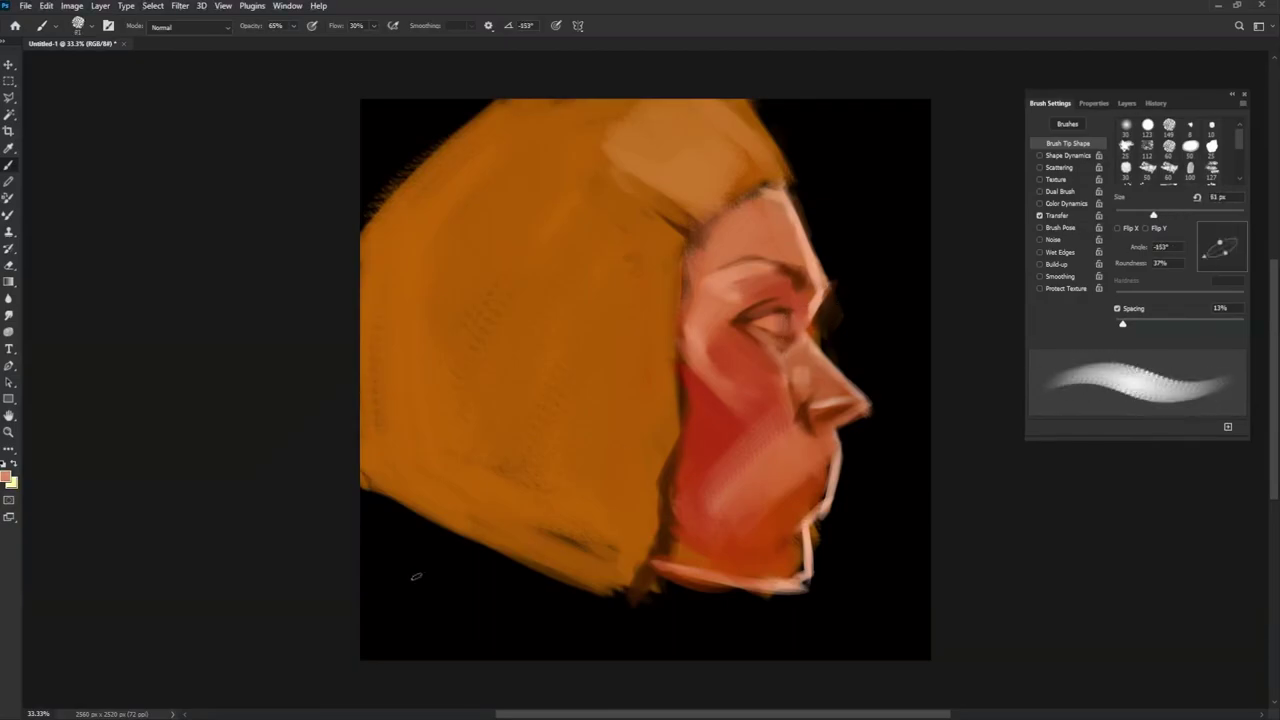
# Paint the dark iris at the front of the eye with a fine brush of about 49 px
pyautogui.hotkey('shift', 'Left')
pyautogui.hotkey('shift', 'Left')
pyautogui.hotkey('shift', 'Left')
pyautogui.hotkey('shift', 'Left')
pyautogui.moveTo(778, 328)
pyautogui.mouseDown()
pyautogui.moveTo(846, 299)
pyautogui.moveTo(828, 320)
pyautogui.moveTo(798, 314)
pyautogui.mouseUp()
pyautogui.press(']')
pyautogui.hotkey('shift', 'Right')
pyautogui.hotkey('shift', 'Right')
pyautogui.hotkey('shift', 'Right')
pyautogui.hotkey('shift', 'Right')
pyautogui.press('[')
pyautogui.press('[')
pyautogui.press('[')
pyautogui.press(']')
pyautogui.press(']')
pyautogui.press(']')
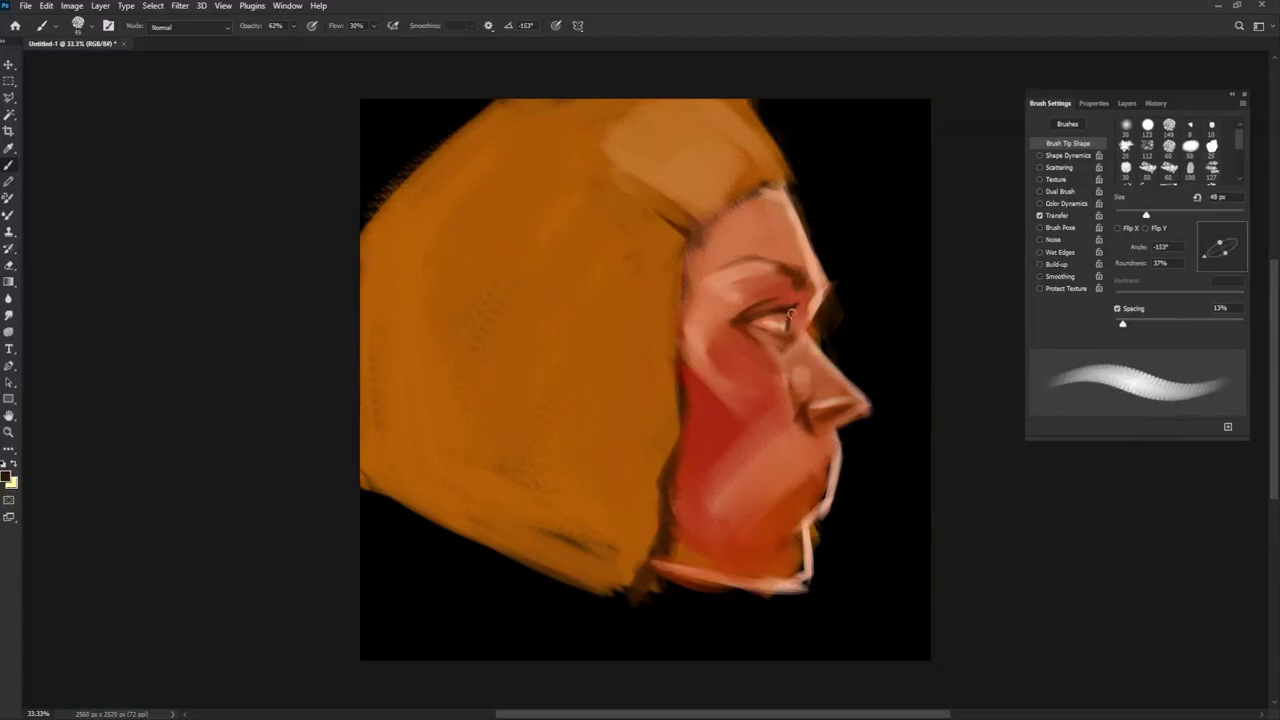
# Refine the front end of the eyebrow and the upper eyelid line with small angled brush strokes
pyautogui.hotkey('shift', 'Right')
pyautogui.hotkey('shift', 'Right')
pyautogui.hotkey('shift', 'Right')
pyautogui.hotkey('shift', 'Right')
pyautogui.hotkey('shift', 'Right')
pyautogui.hotkey('shift', 'Right')
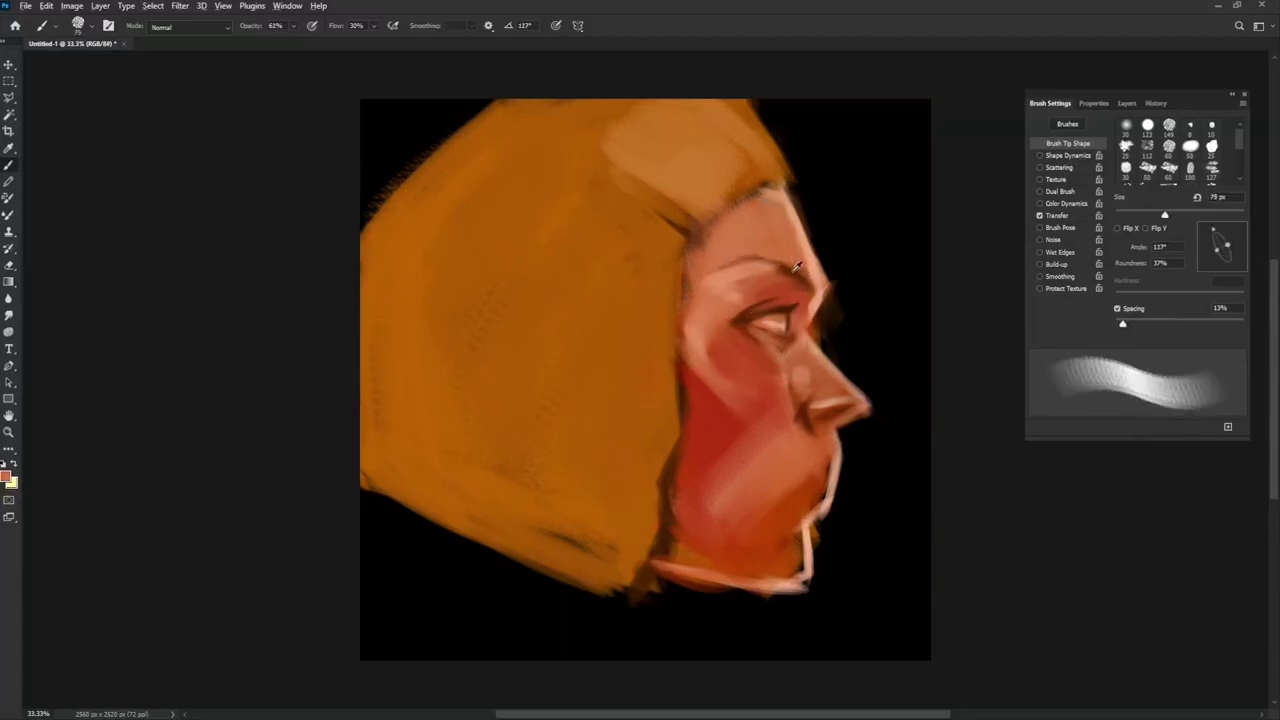
pyautogui.hotkey('shift', 'Left')
pyautogui.hotkey('shift', 'Left')
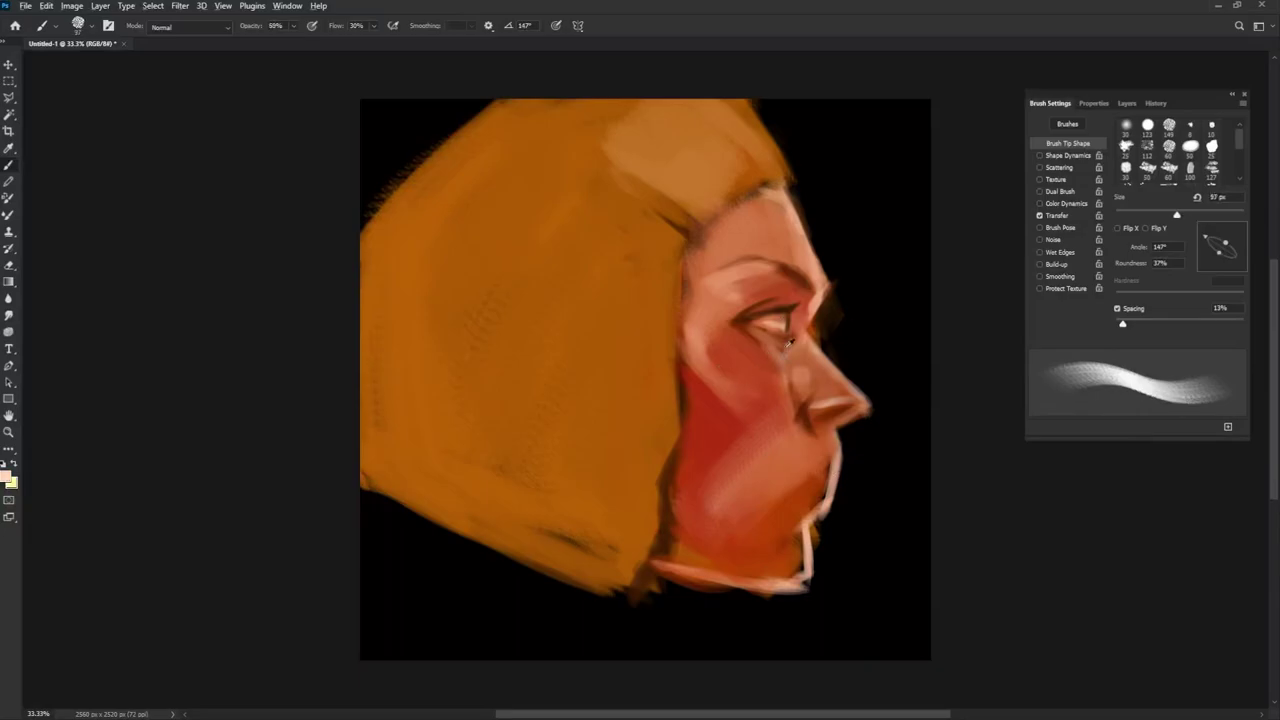
# Paint a pale pink highlight from under the eye down the side of the nose at about 62% opacity
pyautogui.hotkey('shift', 'Right')
pyautogui.hotkey('shift', 'Right')
pyautogui.press('[')
pyautogui.press('6')
pyautogui.press('1')
pyautogui.press(']')
pyautogui.hotkey('shift', 'Right')
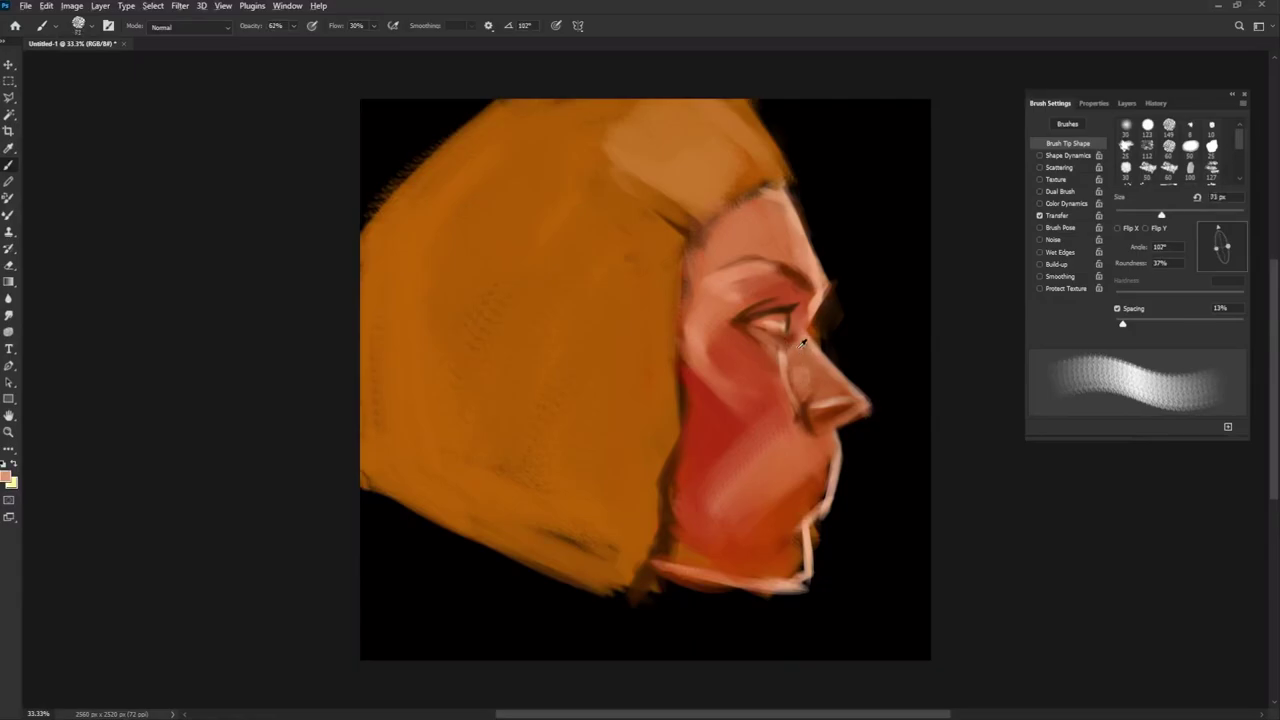
# Lighten the upper nose bridge beside the eye with small pale pink strokes, using a brush of about 55 to 79 px
pyautogui.hotkey('shift', 'Left')
pyautogui.hotkey('shift', 'Left')
pyautogui.hotkey('shift', 'Left')
pyautogui.hotkey('shift', 'Left')
pyautogui.press('[')
pyautogui.press('[')
pyautogui.press('[')
pyautogui.press('[')
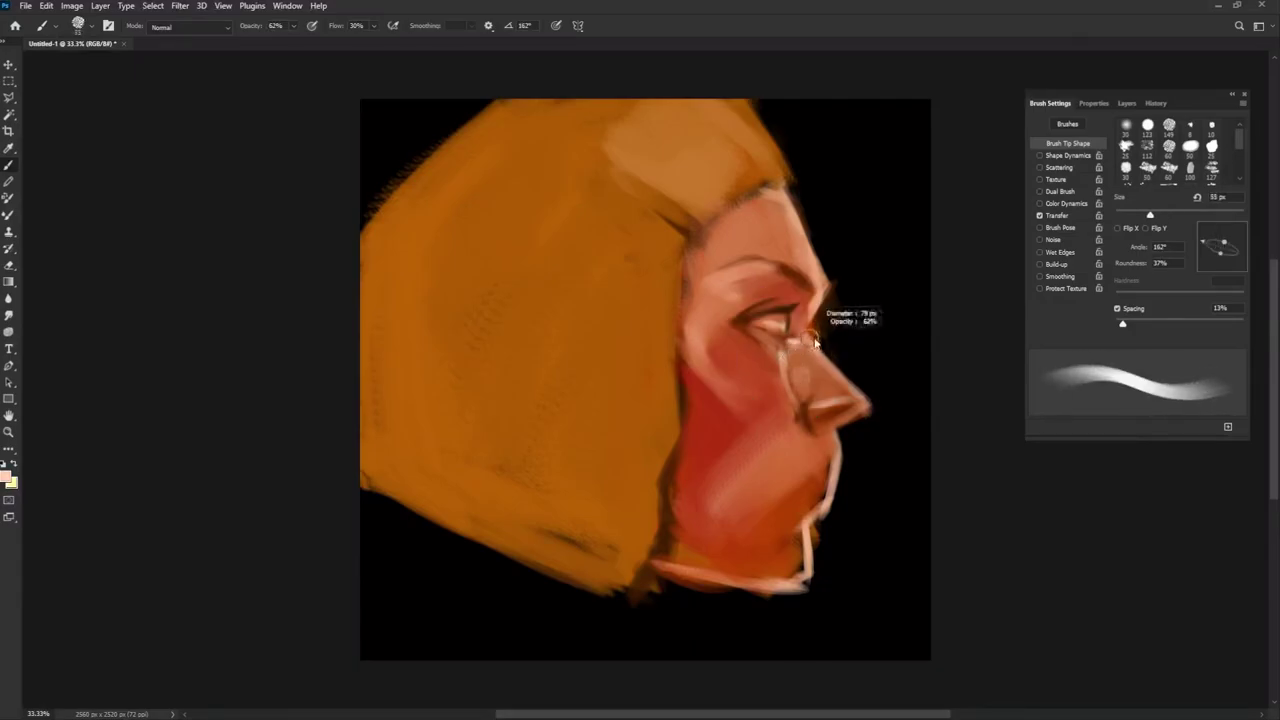
pyautogui.press(']')
pyautogui.press(']')
pyautogui.press(']')
pyautogui.press(']')
# Blend the nose bridge and inner eye area with sampled skin tones, widening the brush to about 121 px
pyautogui.hotkey('shift', 'Left')
pyautogui.hotkey('shift', 'Left')
pyautogui.press(']')
pyautogui.press(']')
pyautogui.press('6')
pyautogui.press('4')
pyautogui.keyDown('alt'); pyautogui.click(762, 313); pyautogui.keyUp('alt')
pyautogui.hotkey('shift', 'Right')
pyautogui.hotkey('shift', 'Right')
pyautogui.hotkey('shift', 'Right')
pyautogui.hotkey('shift', 'Right')
pyautogui.hotkey('shift', 'Right')
pyautogui.hotkey('shift', 'Right')
pyautogui.press(']')
pyautogui.press(']')
pyautogui.press('6')
pyautogui.press('7')
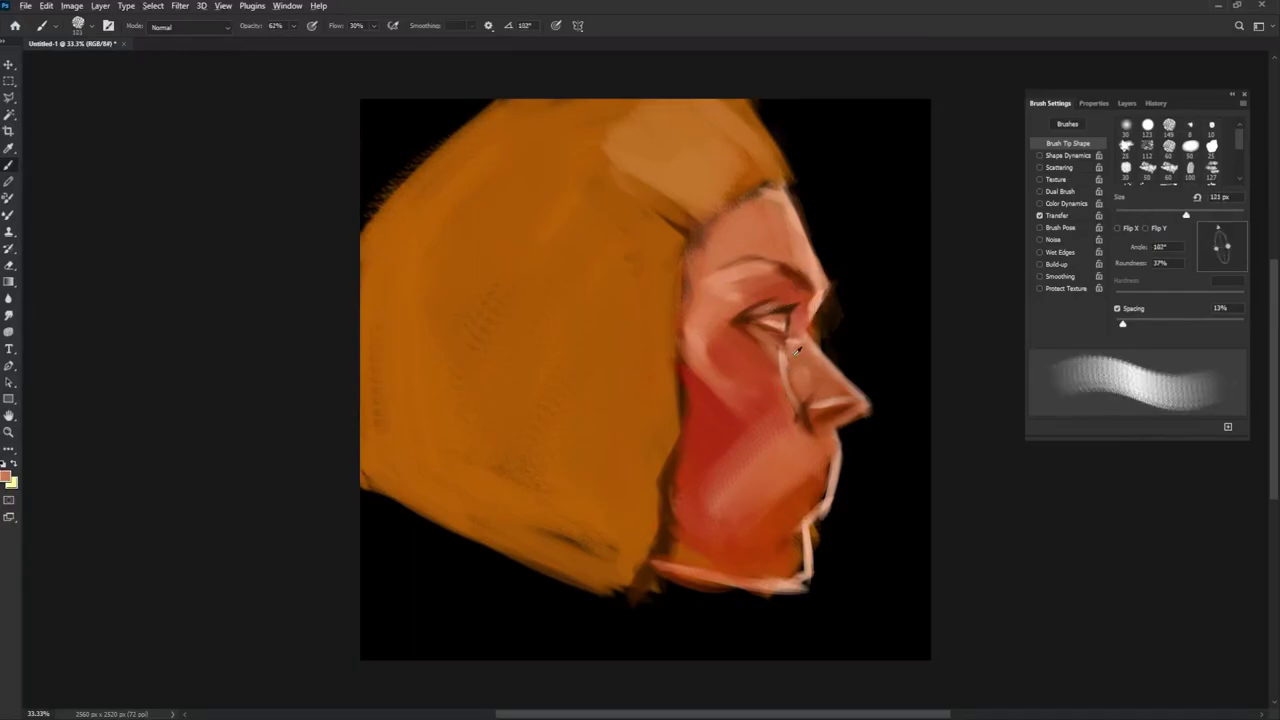
pyautogui.hotkey('shift', 'Right')
# Cover the lower cheek and jaw with broad salmon-pink strokes of a larger brush
pyautogui.moveTo(776, 448)
pyautogui.mouseDown()
pyautogui.moveTo(731, 464)
pyautogui.moveTo(699, 520)
pyautogui.moveTo(770, 560)
pyautogui.mouseUp()
pyautogui.press(']')
pyautogui.press(']')
pyautogui.press(']')
pyautogui.press(']')
pyautogui.press(']')
pyautogui.press(']')
pyautogui.hotkey('shift', 'Right')
pyautogui.hotkey('shift', 'Right')
# Smooth the forehead plane with broad angled strokes of the light skin tone sampled above the eye
pyautogui.keyDown('alt'); pyautogui.click(756, 277); pyautogui.keyUp('alt')
pyautogui.press(']')
pyautogui.press(']')
pyautogui.press(']')
pyautogui.press(']')
pyautogui.press(']')
pyautogui.hotkey('shift', 'Right')
pyautogui.hotkey('shift', 'Right')
pyautogui.hotkey('shift', 'Right')
pyautogui.hotkey('shift', 'Right')
pyautogui.hotkey('shift', 'Right')
pyautogui.hotkey('shift', 'Right')
pyautogui.hotkey('shift', 'Right')
pyautogui.hotkey('shift', 'Right')
pyautogui.hotkey('shift', 'Right')
pyautogui.moveTo(760, 222)
pyautogui.mouseDown()
pyautogui.moveTo(790, 208)
pyautogui.moveTo(805, 240)
pyautogui.mouseUp()
# Refine the front contour of the forehead and brow with a smaller angled brush at about 60% opacity
pyautogui.press(']')
pyautogui.hotkey('shift', 'Left')
pyautogui.press('[')
pyautogui.press('[')
pyautogui.press('[')
pyautogui.press('[')
pyautogui.press('[')
pyautogui.press('[')
pyautogui.hotkey('shift', 'Right')
pyautogui.hotkey('shift', 'Right')
pyautogui.hotkey('shift', 'Right')
pyautogui.press('6')
pyautogui.press('9')
pyautogui.hotkey('shift', 'Right')
pyautogui.hotkey('shift', 'Right')
pyautogui.hotkey('shift', 'Right')
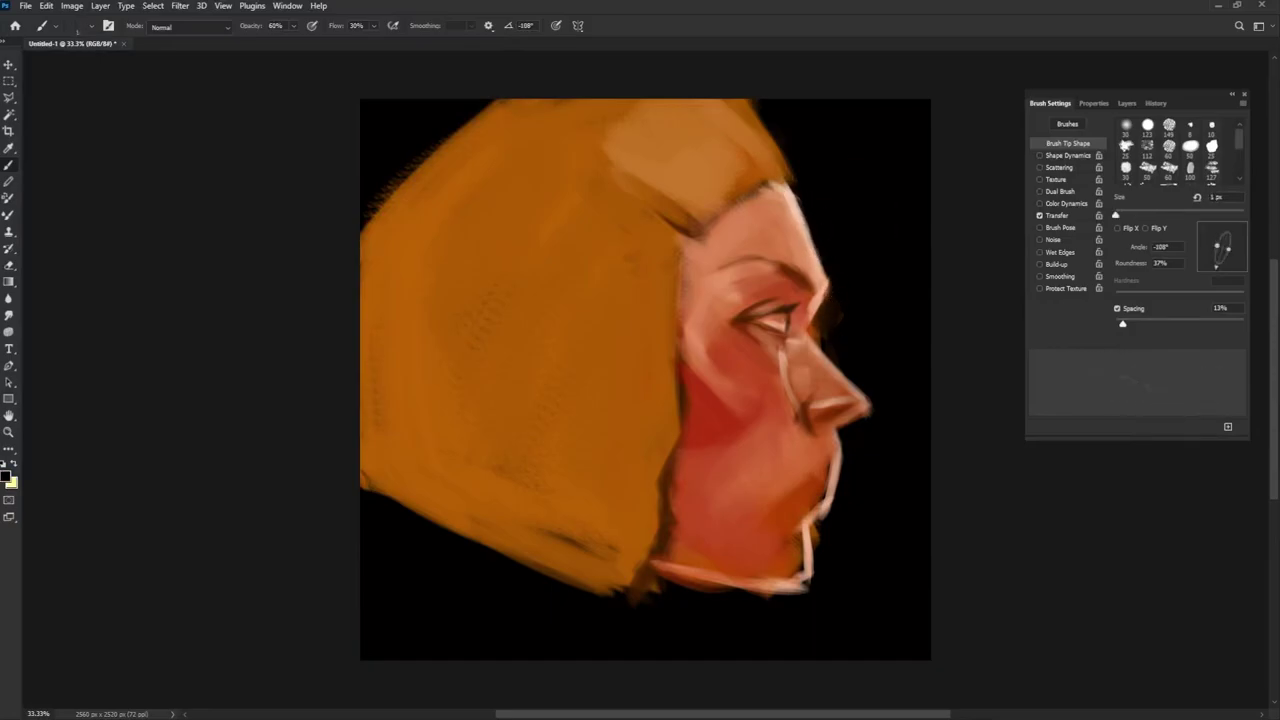
# Shape the small lash and brow projection in front of the eye with a salmon brush of about 45 px
pyautogui.press(']')
pyautogui.hotkey('shift', 'Right')
pyautogui.hotkey('shift', 'Right')
pyautogui.hotkey('shift', 'Right')
pyautogui.hotkey('shift', 'Right')
pyautogui.hotkey('shift', 'Right')
pyautogui.hotkey('shift', 'Right')
pyautogui.hotkey('shift', 'Right')
pyautogui.hotkey('shift', 'Right')
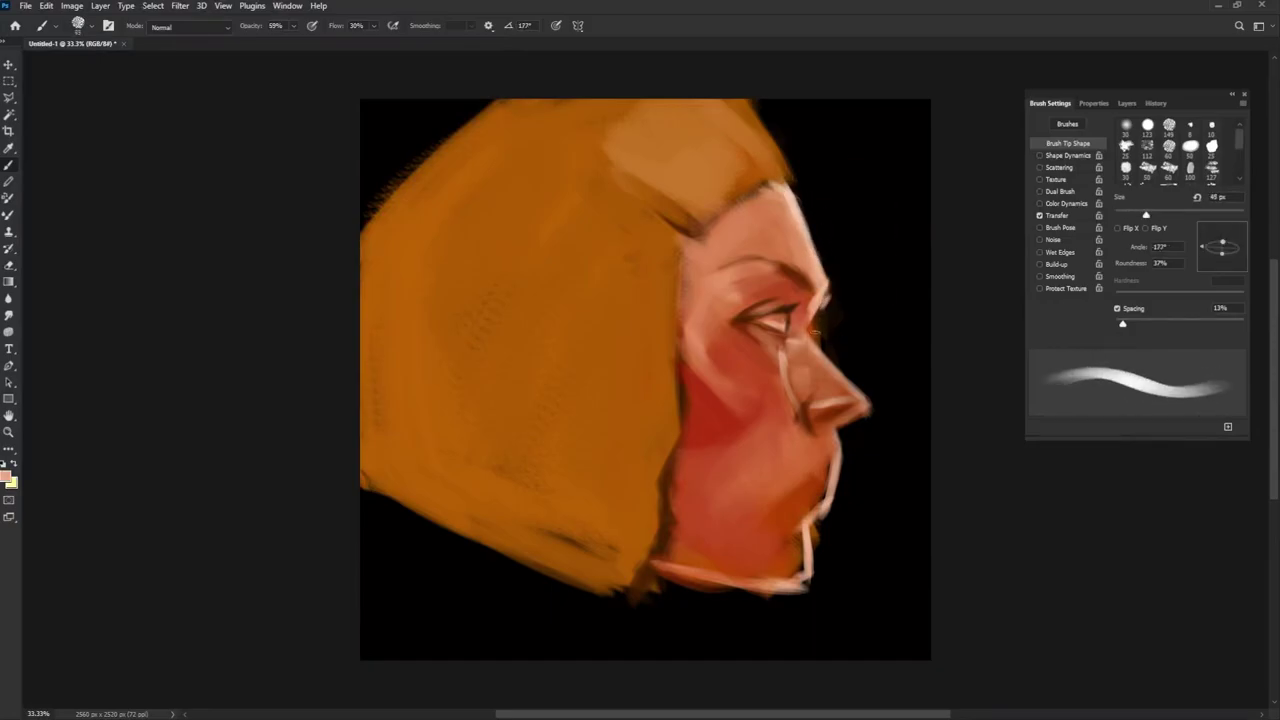
# Draw a dark brown strand diagonally through the front hair down to the hairline at the temple
pyautogui.press('5')
pyautogui.press('7')
pyautogui.hotkey('shift', 'Right')
pyautogui.hotkey('shift', 'Right')
pyautogui.hotkey('shift', 'Right')
pyautogui.press(']')
pyautogui.press(']')
pyautogui.press(']')
pyautogui.press(']')
pyautogui.press(']')
pyautogui.moveTo(640, 155); pyautogui.dragTo(700, 222)
# Draw dark brown strands above the forehead and along the hairline down onto the cheek
pyautogui.press('[')
pyautogui.press('[')
pyautogui.press('[')
pyautogui.press('[')
pyautogui.hotkey('shift', 'Right')
pyautogui.hotkey('shift', 'Right')
pyautogui.hotkey('shift', 'Right')
pyautogui.hotkey('shift', 'Right')
pyautogui.hotkey('shift', 'Right')
pyautogui.hotkey('shift', 'Right')
pyautogui.hotkey('shift', 'Right')
pyautogui.hotkey('shift', 'Right')
pyautogui.press(']')
pyautogui.press(']')
pyautogui.press(']')
pyautogui.press(']')
pyautogui.hotkey('shift', 'Right')
pyautogui.hotkey('shift', 'Right')
pyautogui.hotkey('shift', 'Right')
pyautogui.hotkey('shift', 'Right')
pyautogui.hotkey('shift', 'Right')
pyautogui.moveTo(770, 150)
pyautogui.mouseDown()
pyautogui.moveTo(700, 210)
pyautogui.moveTo(676, 270)
pyautogui.moveTo(710, 478)
pyautogui.mouseUp()
# Paint orange-brown hair strands falling over the edge of the cheek and jaw at about 58% opacity
pyautogui.press('5')
pyautogui.press('6')
pyautogui.hotkey('shift', 'Right')
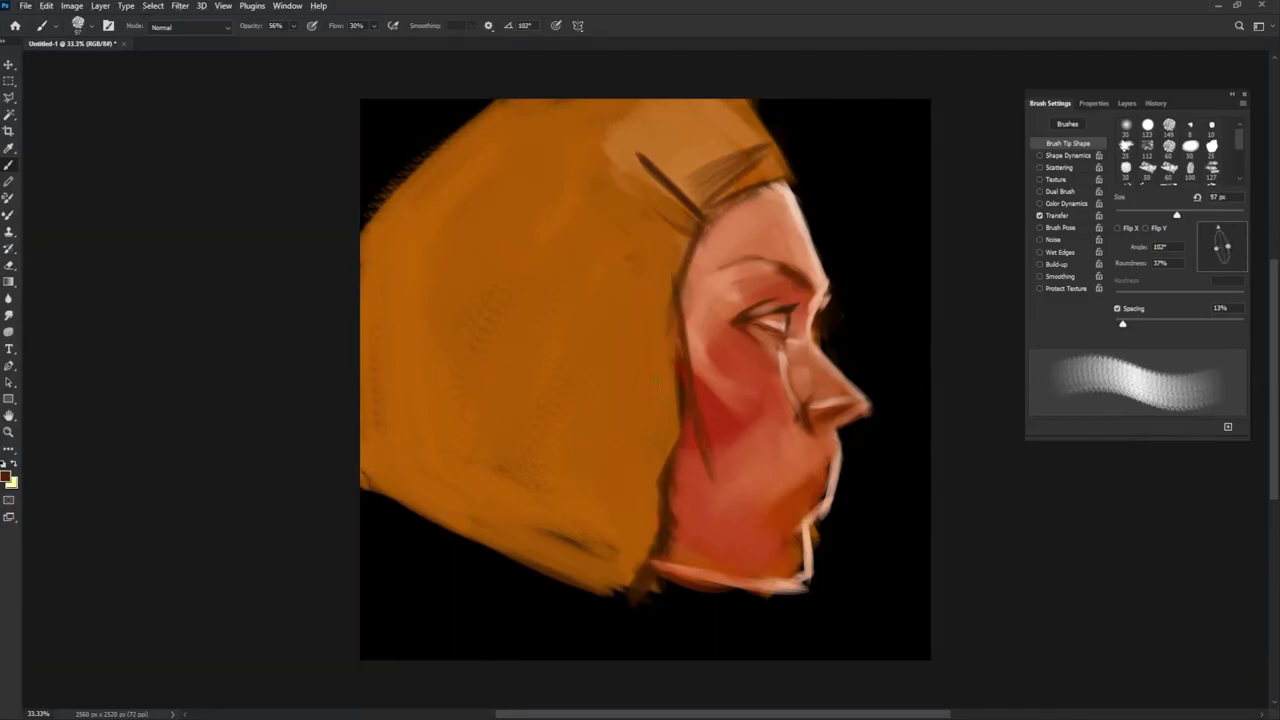
pyautogui.press(']')
pyautogui.moveTo(704, 410); pyautogui.dragTo(714, 500)
pyautogui.press('5')
pyautogui.press('8')
pyautogui.moveTo(682, 410); pyautogui.dragTo(690, 560)
pyautogui.keyDown('alt'); pyautogui.click(700, 430); pyautogui.keyUp('alt')
pyautogui.moveTo(690, 445); pyautogui.dragTo(665, 550)
pyautogui.moveTo(678, 362); pyautogui.dragTo(686, 522)
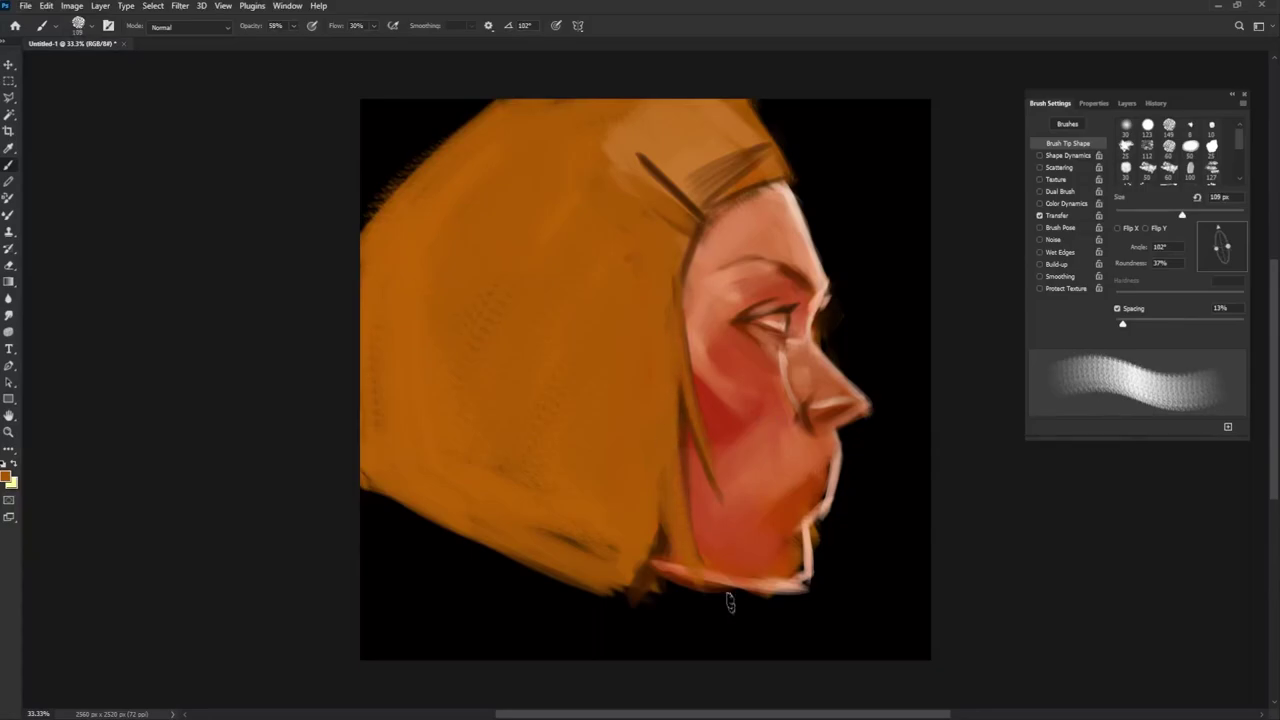
# Add lighter orange strands down the hair beside the face, enlarging the brush to about 127 px
pyautogui.hotkey('shift', 'Left')
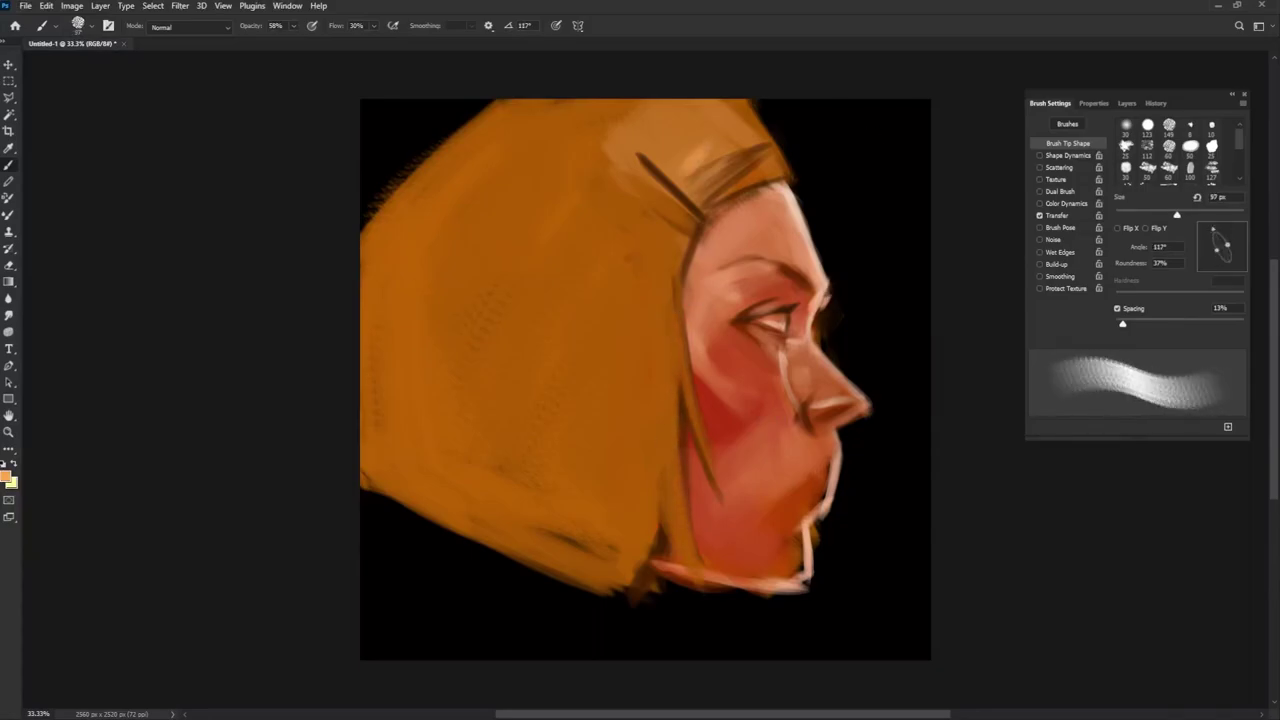
pyautogui.moveTo(676, 506); pyautogui.dragTo(652, 372)
pyautogui.moveTo(646, 318); pyautogui.dragTo(660, 432)
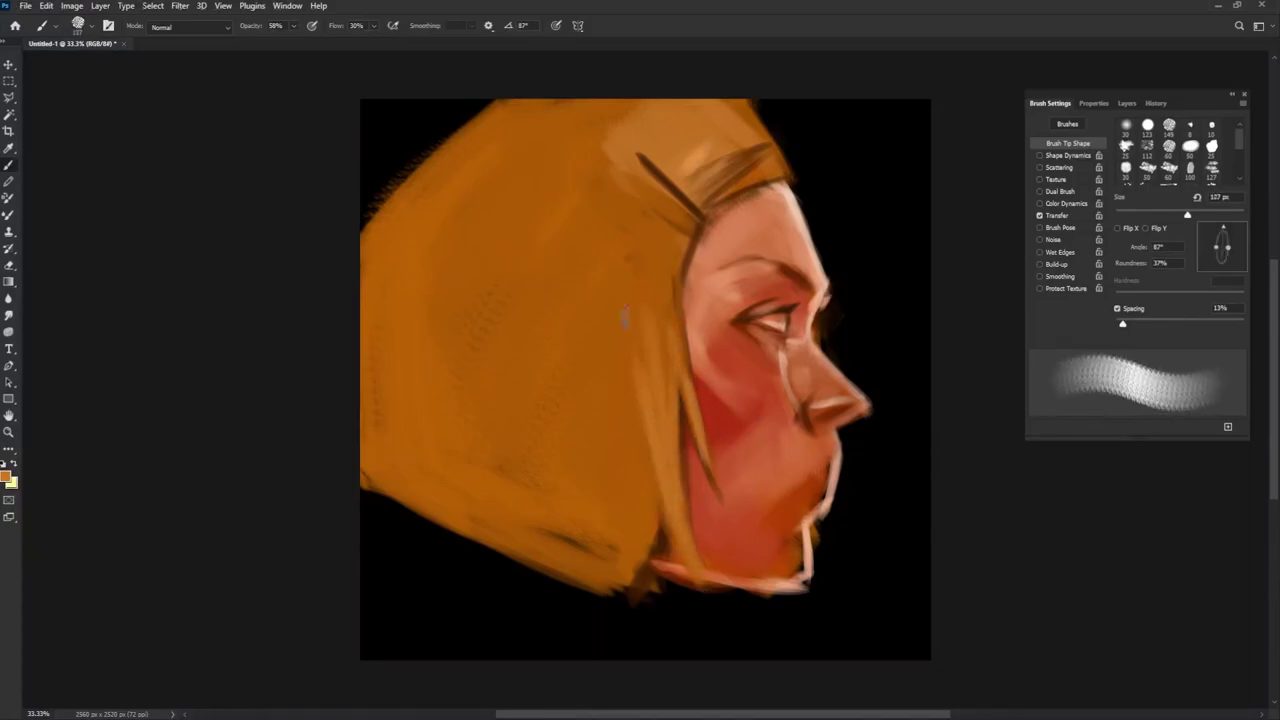
pyautogui.moveTo(622, 600)
pyautogui.mouseDown()
pyautogui.moveTo(636, 510)
pyautogui.moveTo(629, 429)
pyautogui.moveTo(645, 398)
pyautogui.mouseUp()
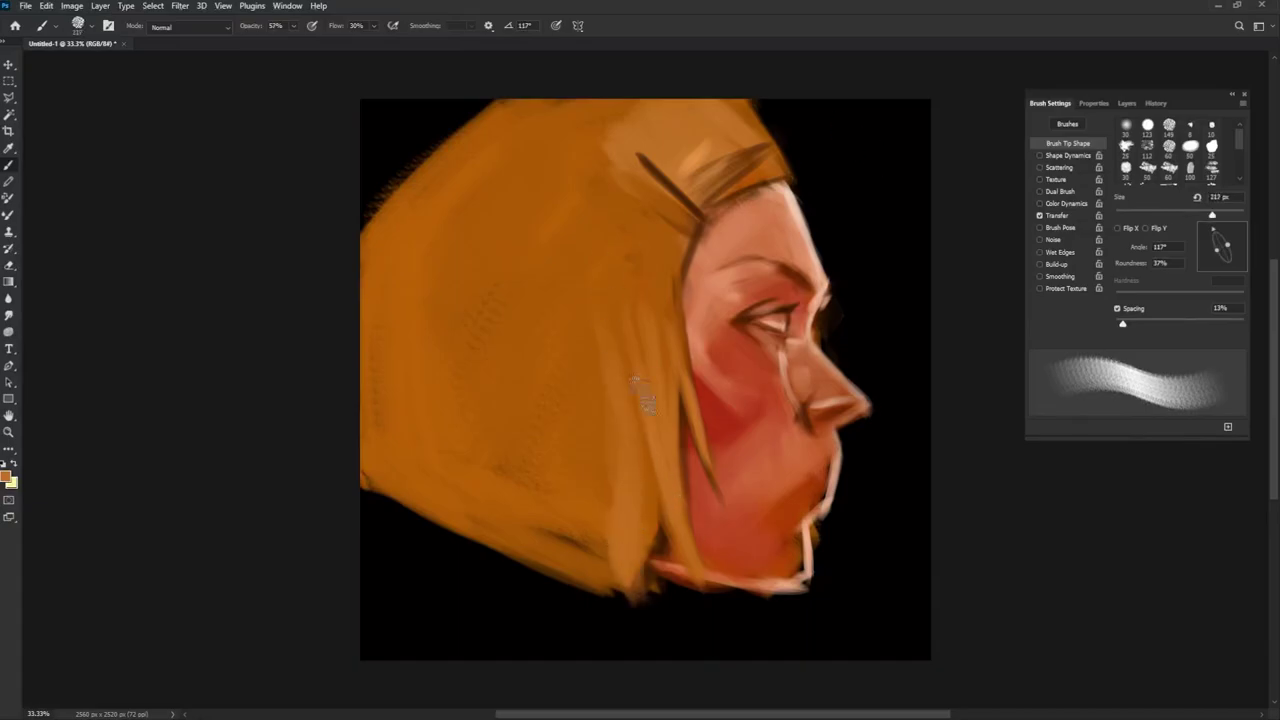
# Model the crown and back of the hair with broad sweeping strokes of a larger brush
pyautogui.press(']')
pyautogui.hotkey('shift', 'Left')
pyautogui.moveTo(630, 190)
pyautogui.mouseDown()
pyautogui.moveTo(514, 129)
pyautogui.moveTo(429, 123)
pyautogui.moveTo(500, 114)
pyautogui.moveTo(362, 268)
pyautogui.mouseUp()
pyautogui.hotkey('shift', 'Left')
pyautogui.moveTo(463, 177)
pyautogui.mouseDown()
pyautogui.moveTo(523, 220)
pyautogui.moveTo(497, 466)
pyautogui.mouseUp()
# Paint long curved strands from the top of the head down the side of the hair
pyautogui.hotkey('shift', 'Right')
pyautogui.hotkey('shift', 'Right')
pyautogui.hotkey('shift', 'Right')
pyautogui.hotkey('shift', 'Right')
pyautogui.hotkey('shift', 'Left')
pyautogui.hotkey('shift', 'Left')
pyautogui.moveTo(586, 120)
pyautogui.mouseDown()
pyautogui.moveTo(571, 252)
pyautogui.moveTo(526, 166)
pyautogui.moveTo(443, 186)
pyautogui.moveTo(594, 274)
pyautogui.moveTo(693, 456)
pyautogui.moveTo(700, 512)
pyautogui.mouseUp()
pyautogui.keyDown('alt'); pyautogui.rightClick(571, 252); pyautogui.keyUp('alt')
pyautogui.keyDown('alt'); pyautogui.rightClick(693, 456); pyautogui.keyUp('alt')
# Clean up the front outline of the hair with sampled edge colours and black at 57% opacity
pyautogui.press('5')
pyautogui.press('7')
pyautogui.hotkey('shift', 'Right')
pyautogui.hotkey('shift', 'Right')
pyautogui.hotkey('shift', 'Right')
pyautogui.hotkey('shift', 'Right')
pyautogui.keyDown('alt'); pyautogui.click(777, 147); pyautogui.keyUp('alt')
pyautogui.keyDown('alt'); pyautogui.click(840, 133); pyautogui.keyUp('alt')
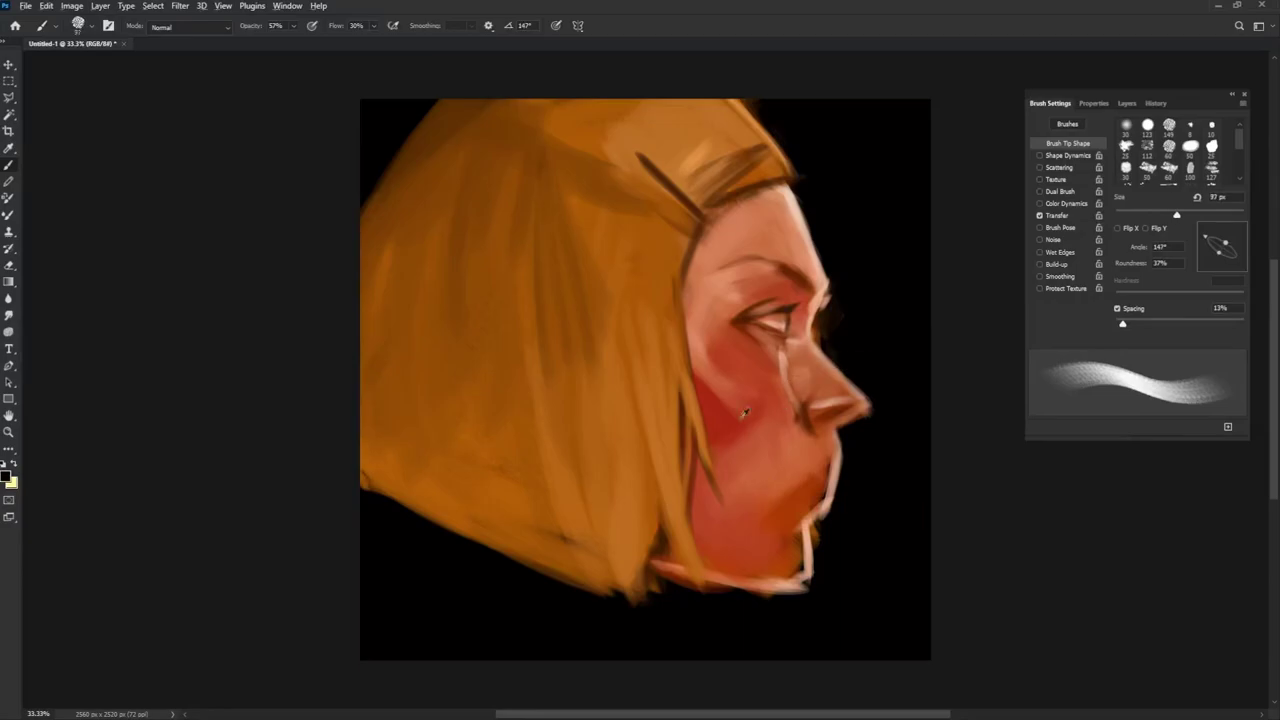
# Paint the upper lip with a sampled red at 60% opacity, reducing the brush to about 79 px
pyautogui.hotkey('shift', 'Right')
pyautogui.hotkey('shift', 'Right')
pyautogui.hotkey('shift', 'Right')
pyautogui.press('6')
pyautogui.press('[')
pyautogui.press('[')
pyautogui.press('[')
pyautogui.keyDown('alt'); pyautogui.click(820, 474); pyautogui.keyUp('alt')
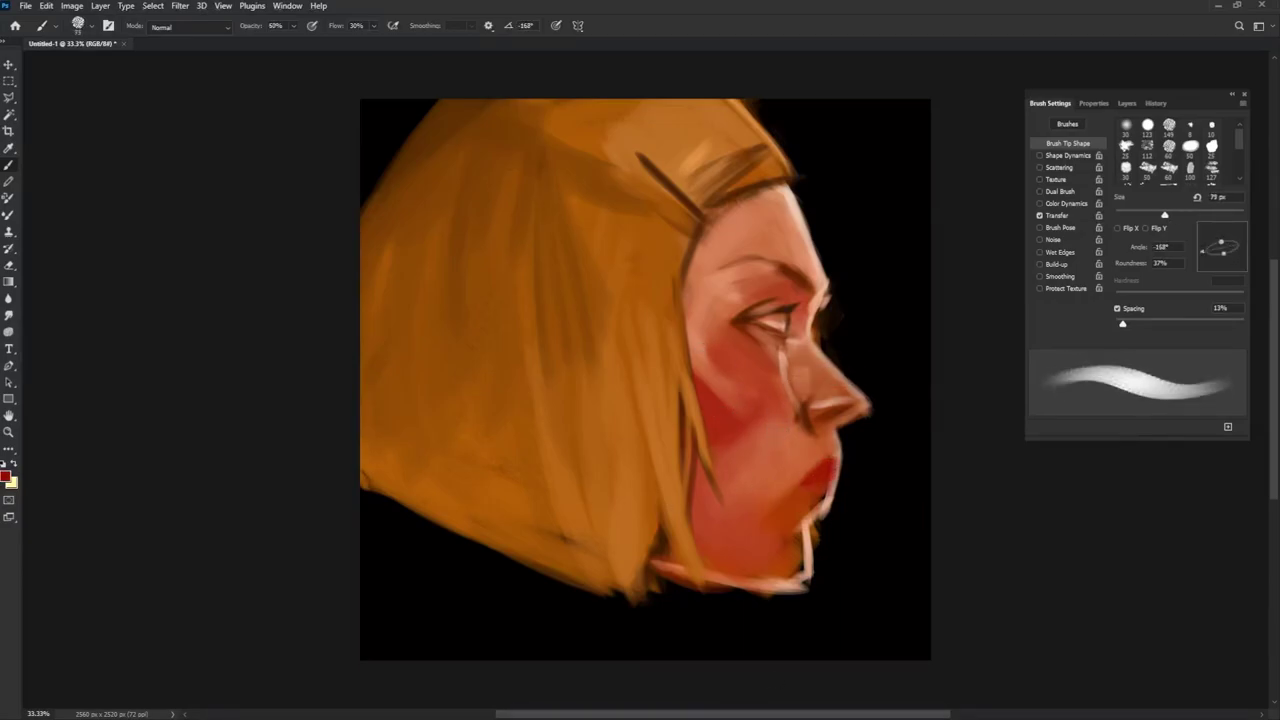
# Darken the line between the lips with a sampled dark red, using a smaller brush of about 61 px
pyautogui.hotkey('shift', 'Left')
pyautogui.hotkey('shift', 'Left')
pyautogui.hotkey('shift', 'Left')
pyautogui.hotkey('shift', 'Left')
pyautogui.hotkey('shift', 'Left')
pyautogui.hotkey('shift', 'Left')
pyautogui.keyDown('alt'); pyautogui.click(827, 468); pyautogui.keyUp('alt')
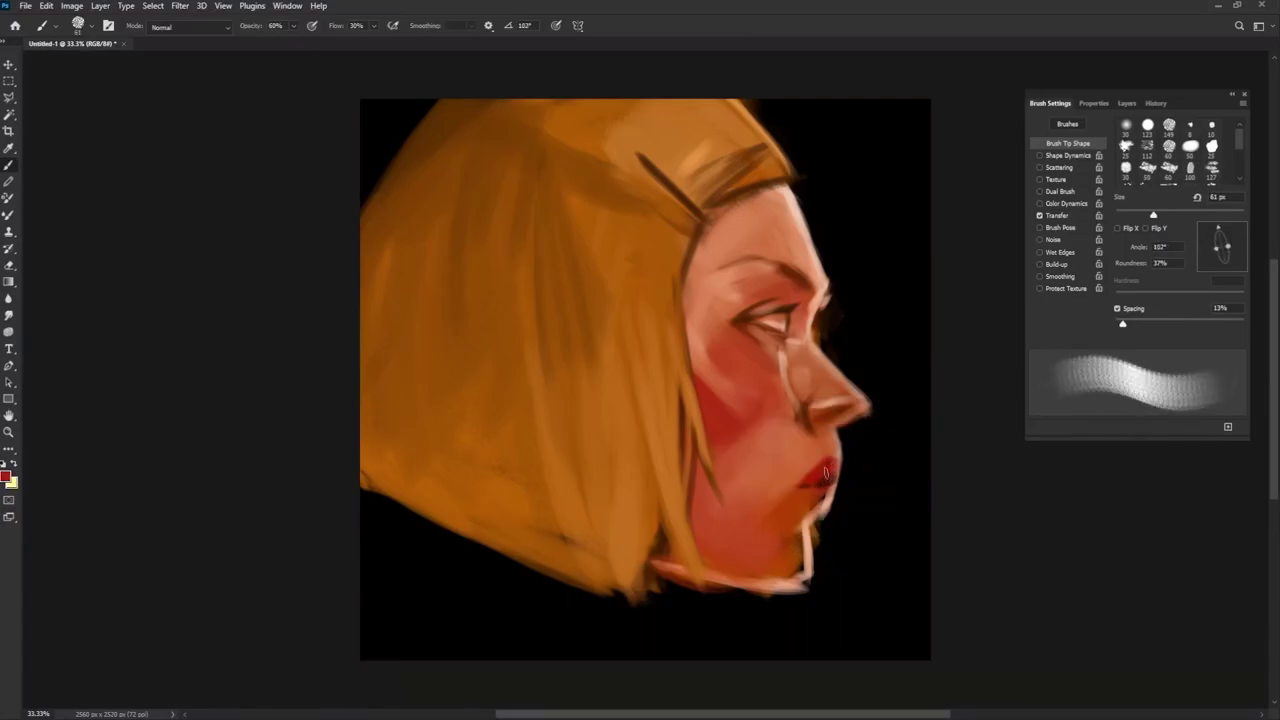
pyautogui.hotkey('shift', 'Left')
pyautogui.hotkey('shift', 'Left')
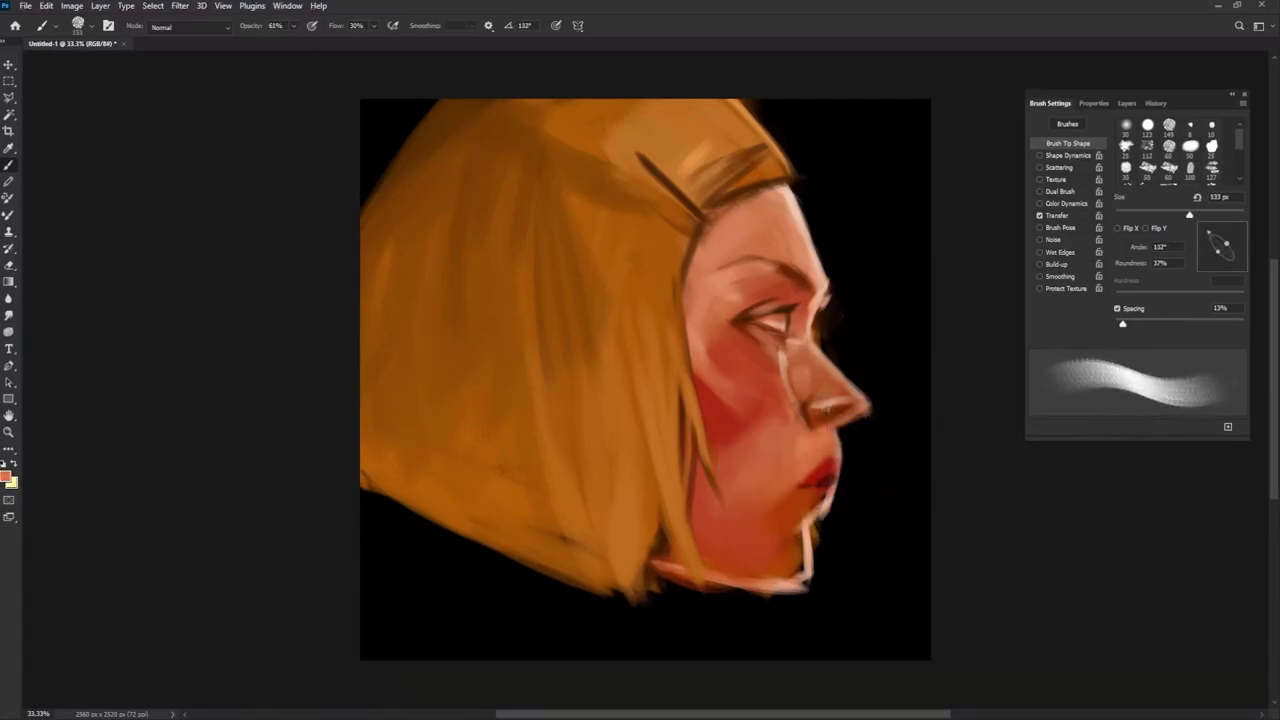
# Blend sampled skin tones over the side and wing of the nose, lowering the opacity to 57%
pyautogui.moveTo(801, 401); pyautogui.dragTo(818, 386)
pyautogui.keyDown('alt'); pyautogui.click(808, 382); pyautogui.keyUp('alt')
pyautogui.hotkey('shift', 'Right')
pyautogui.hotkey('shift', 'Right')
pyautogui.hotkey('shift', 'Right')
pyautogui.hotkey('shift', 'Right')
pyautogui.hotkey('shift', 'Right')
pyautogui.hotkey('shift', 'Right')
pyautogui.hotkey('shift', 'Right')
pyautogui.hotkey('shift', 'Right')
pyautogui.press('Left')
pyautogui.press('Left')
pyautogui.press('Left')
pyautogui.press('Left')
pyautogui.press('Left')
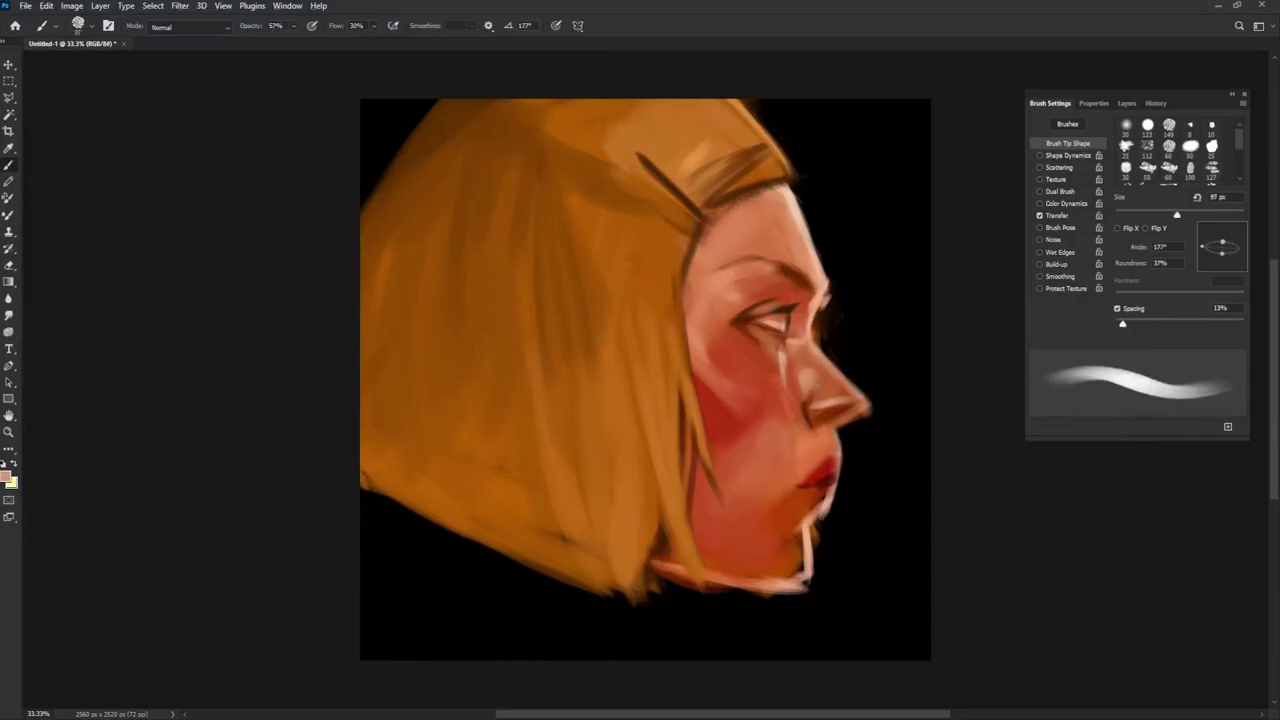
# Deepen the nostril and tidy the edge under the nose tip with black and dark orange strokes
pyautogui.hotkey('shift', 'Right')
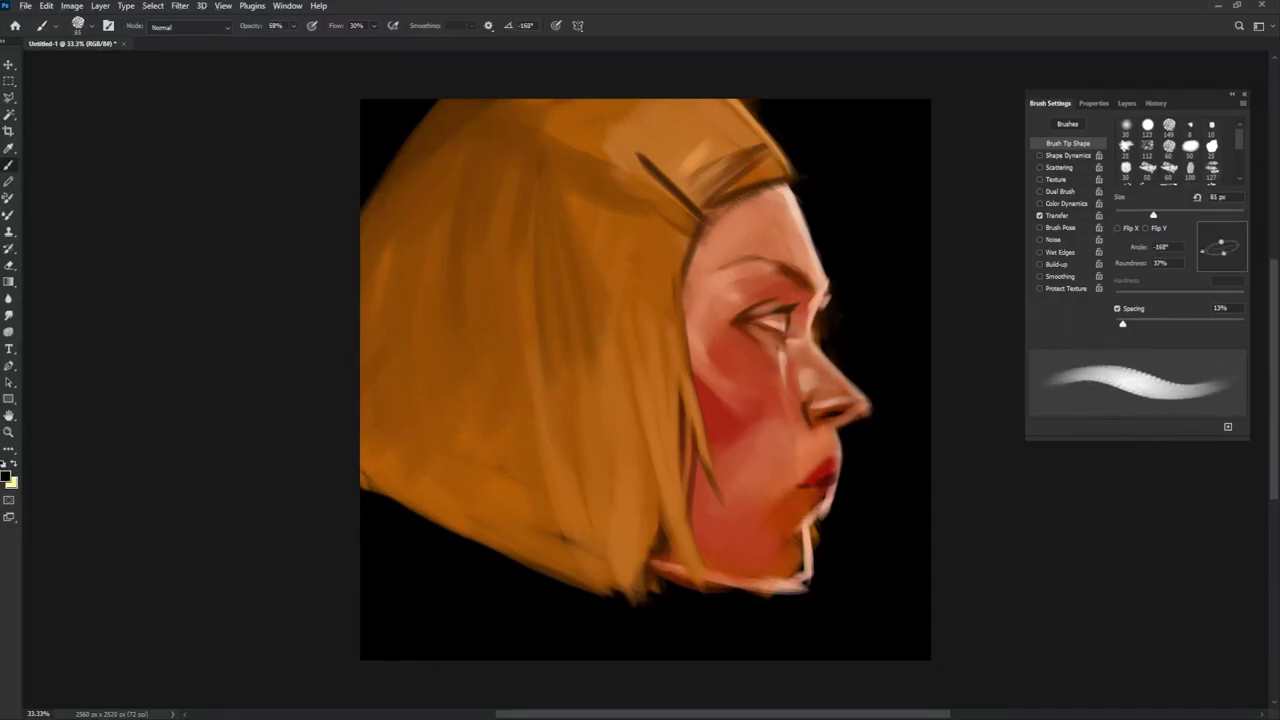
pyautogui.press('6')
pyautogui.press('9')
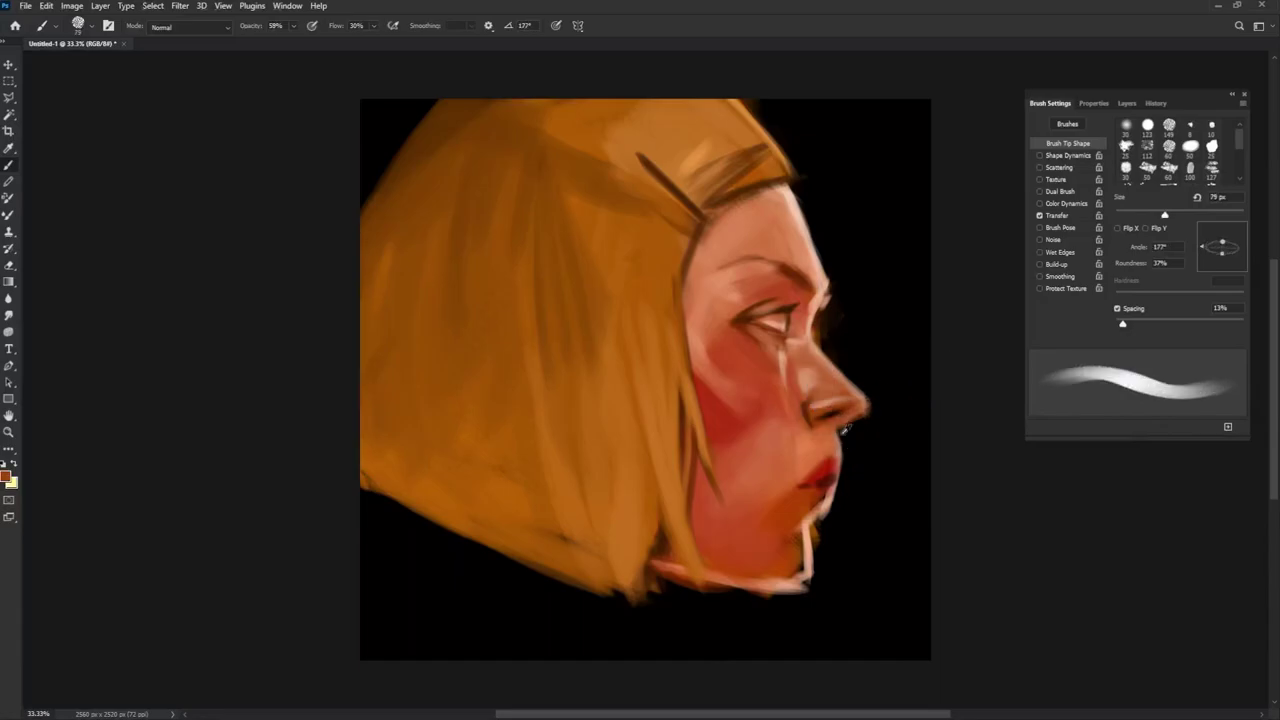
# Refine the underside of the nose with a sampled skin tone at 62% opacity, reducing the brush to about 42 px
pyautogui.press('6')
pyautogui.press('2')
pyautogui.keyDown('alt'); pyautogui.click(841, 418); pyautogui.keyUp('alt')
pyautogui.press('[')
pyautogui.press('[')
pyautogui.press('[')
pyautogui.hotkey('shift', 'Right')
pyautogui.hotkey('shift', 'Right')
pyautogui.hotkey('shift', 'Right')
pyautogui.hotkey('shift', 'Right')
pyautogui.hotkey('shift', 'Right')
pyautogui.hotkey('shift', 'Right')
pyautogui.hotkey('shift', 'Right')
pyautogui.hotkey('shift', 'Right')
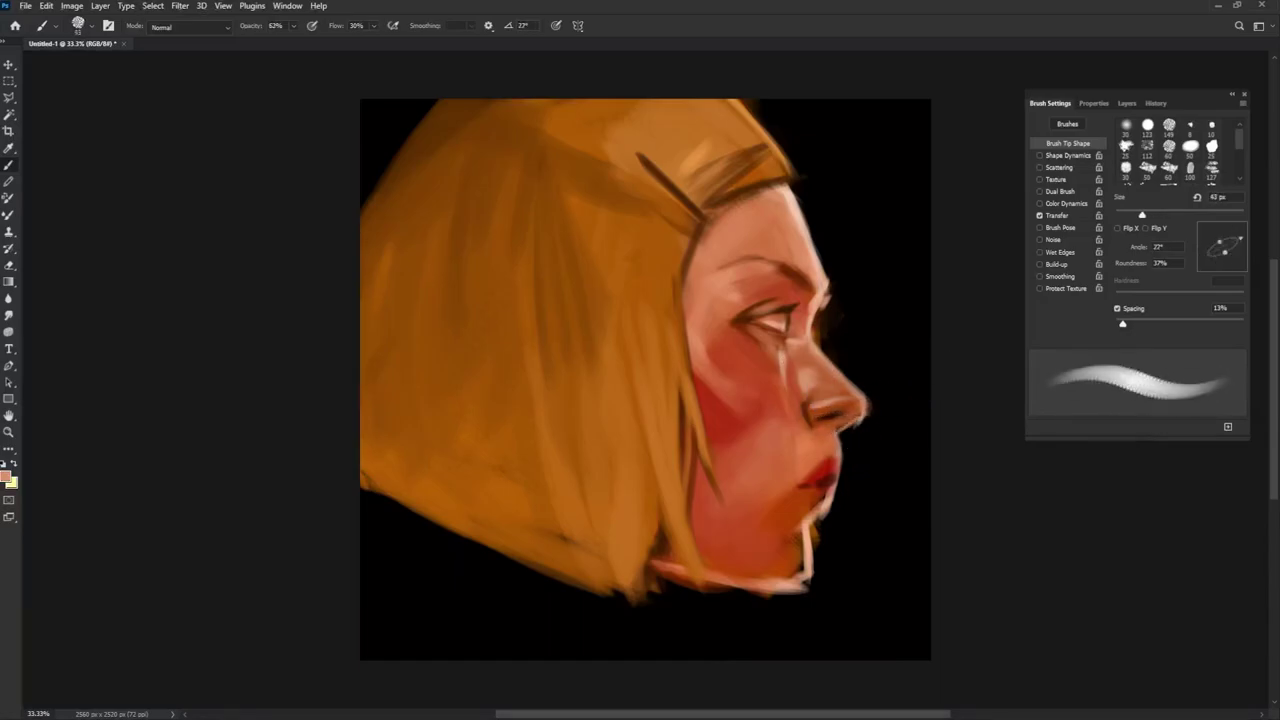
# Model the skin between the nose and upper lip with sampled tones, rotating the brush tip to follow the form
pyautogui.keyDown('alt'); pyautogui.click(829, 466); pyautogui.keyUp('alt')
pyautogui.press(']')
pyautogui.press(']')
pyautogui.keyDown('alt'); pyautogui.click(811, 446); pyautogui.keyUp('alt')
pyautogui.hotkey('shift', 'Left')
pyautogui.hotkey('shift', 'Left')
pyautogui.hotkey('shift', 'Left')
pyautogui.hotkey('shift', 'Left')
pyautogui.hotkey('shift', 'Left')
pyautogui.hotkey('shift', 'Left')
pyautogui.hotkey('shift', 'Left')
pyautogui.press('[')
pyautogui.hotkey('shift', 'Left')
# Reshape both lips with sampled reds, defining the front of the mouth and the lower lip
pyautogui.keyDown('alt'); pyautogui.click(826, 466); pyautogui.keyUp('alt')
pyautogui.hotkey('shift', 'Left')
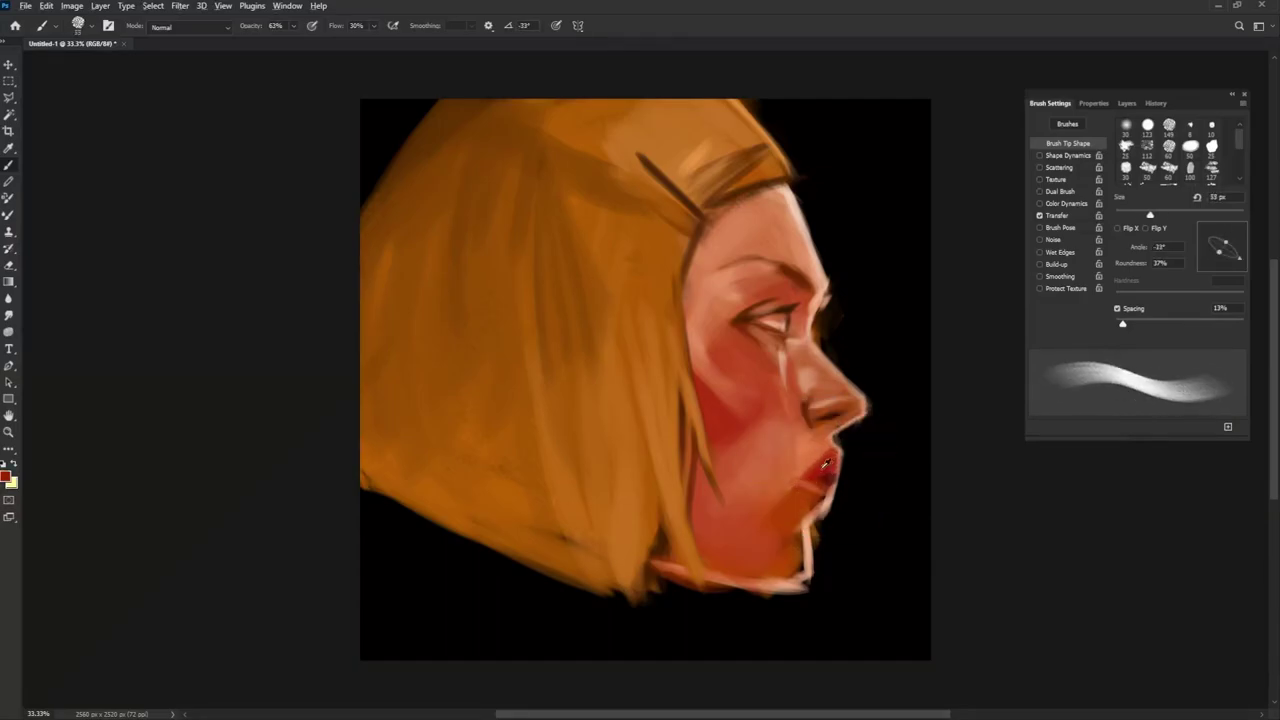
pyautogui.press(']')
pyautogui.press(']')
pyautogui.press('[')
pyautogui.press('[')
pyautogui.hotkey('shift', 'Left')
pyautogui.hotkey('shift', 'Left')
pyautogui.hotkey('shift', 'Left')
pyautogui.hotkey('shift', 'Left')
pyautogui.hotkey('shift', 'Left')
pyautogui.hotkey('shift', 'Left')
pyautogui.keyDown('alt'); pyautogui.click(829, 474); pyautogui.keyUp('alt')
pyautogui.moveTo(829, 487)
pyautogui.mouseDown()
pyautogui.moveTo(812, 477)
pyautogui.moveTo(858, 448)
pyautogui.moveTo(826, 480)
pyautogui.mouseUp()
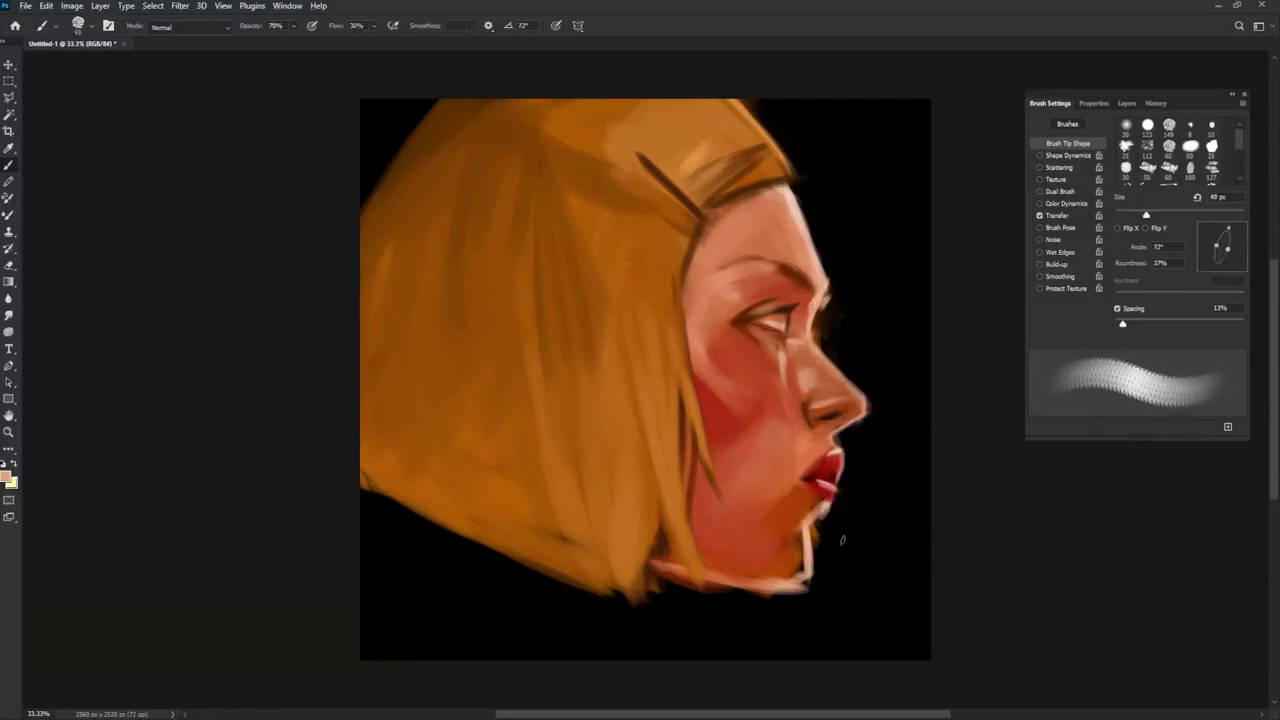
# Blend lighter skin tones across the chin and the area above the upper lip at 70% opacity
pyautogui.moveTo(812, 512)
pyautogui.mouseDown()
pyautogui.moveTo(793, 485)
pyautogui.moveTo(786, 545)
pyautogui.moveTo(788, 528)
pyautogui.moveTo(810, 540)
pyautogui.moveTo(776, 522)
pyautogui.mouseUp()
pyautogui.moveTo(800, 457)
pyautogui.mouseDown()
pyautogui.moveTo(820, 410)
pyautogui.moveTo(870, 446)
pyautogui.moveTo(818, 476)
pyautogui.moveTo(842, 438)
pyautogui.mouseUp()
# Sharpen the upper lip's contour with sampled dark reds and edge colours at 71% opacity
pyautogui.keyDown('alt'); pyautogui.click(839, 461); pyautogui.keyUp('alt')
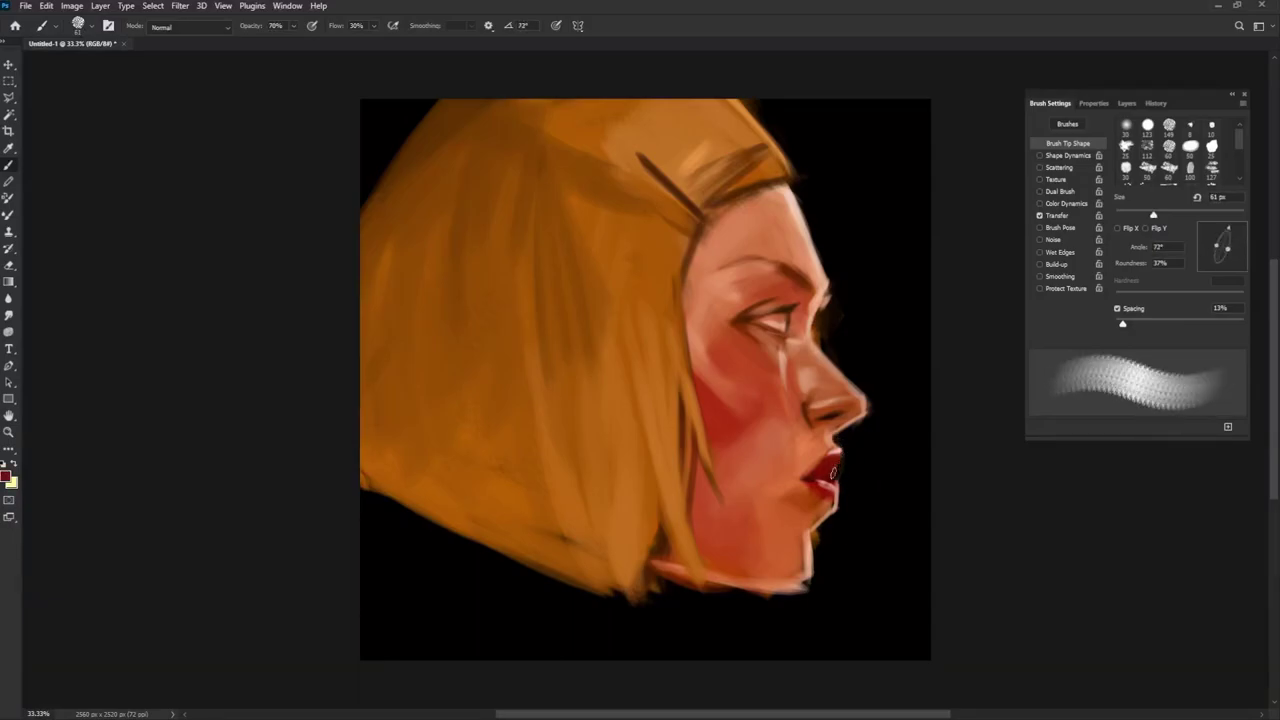
pyautogui.keyDown('alt'); pyautogui.click(828, 478); pyautogui.keyUp('alt')
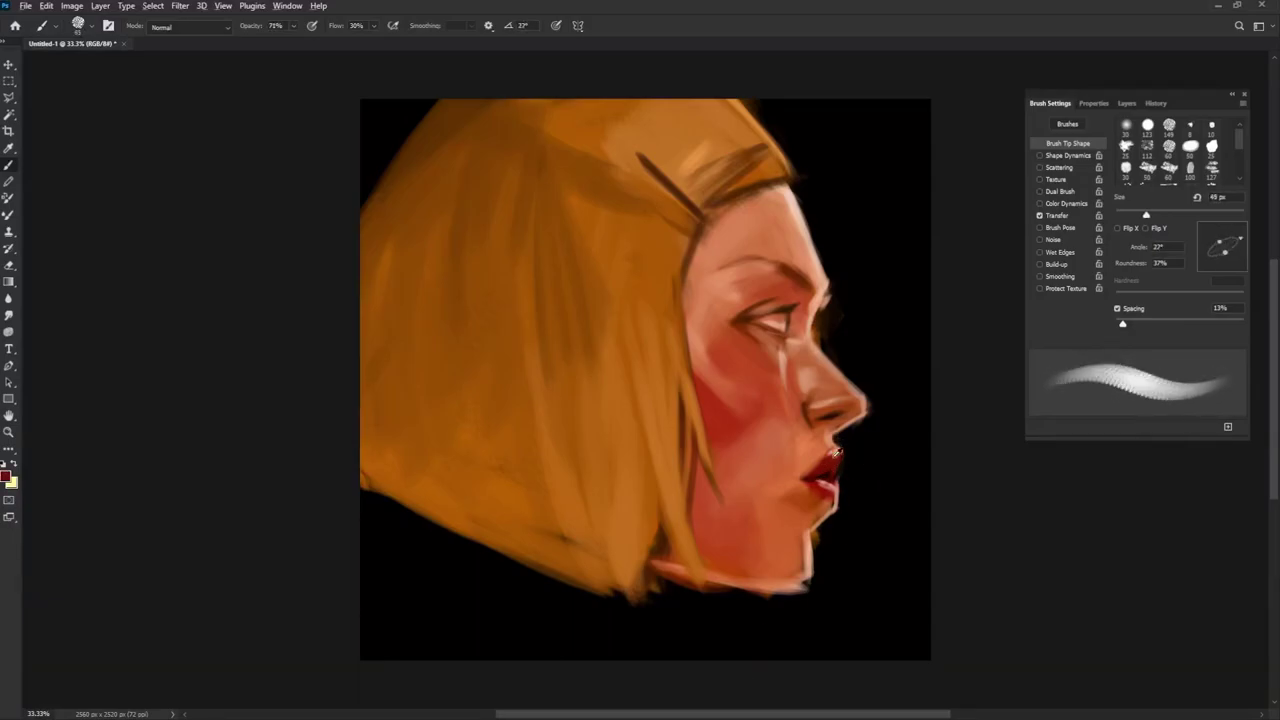
pyautogui.keyDown('alt'); pyautogui.click(845, 472); pyautogui.keyUp('alt')
pyautogui.keyDown('alt'); pyautogui.click(840, 486); pyautogui.keyUp('alt')
pyautogui.keyDown('alt'); pyautogui.click(839, 495); pyautogui.keyUp('alt')
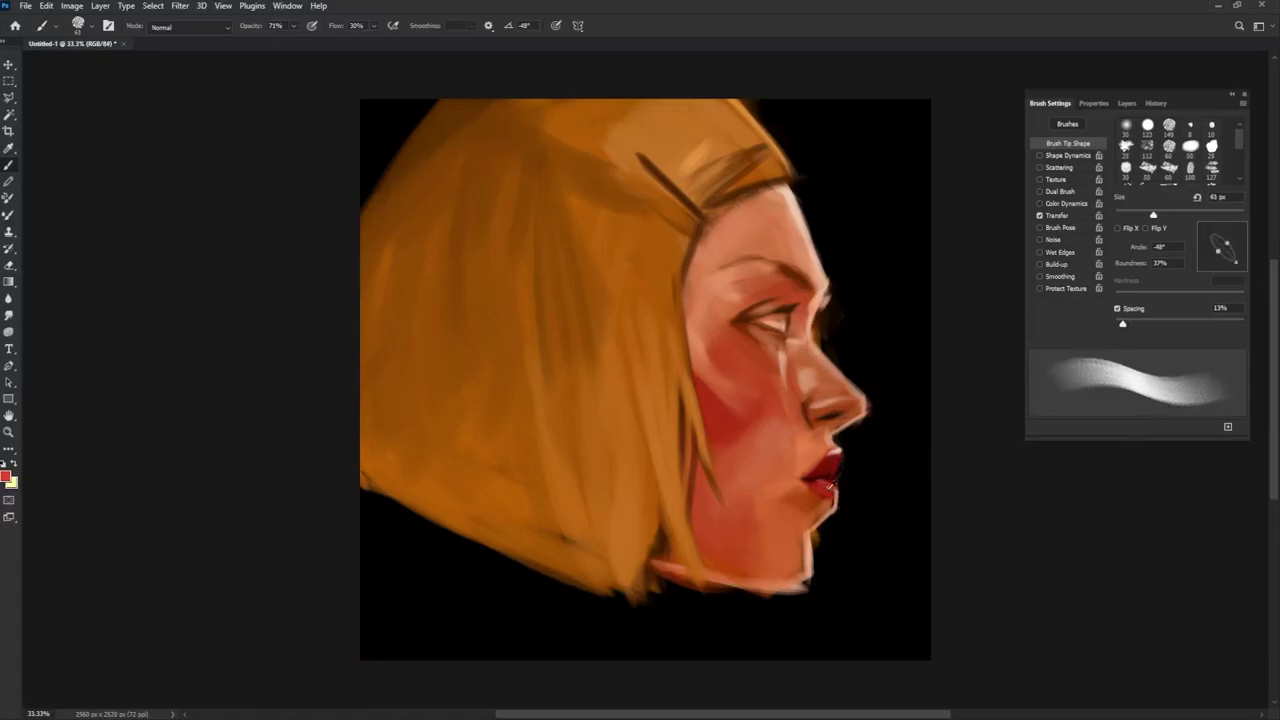
# Brighten the lower lip and blend the skin around the mouth corner with sampled colours
pyautogui.keyDown('alt'); pyautogui.click(824, 488); pyautogui.keyUp('alt')
pyautogui.keyDown('alt'); pyautogui.click(812, 498); pyautogui.keyUp('alt')
pyautogui.keyDown('alt'); pyautogui.click(790, 468); pyautogui.keyUp('alt')
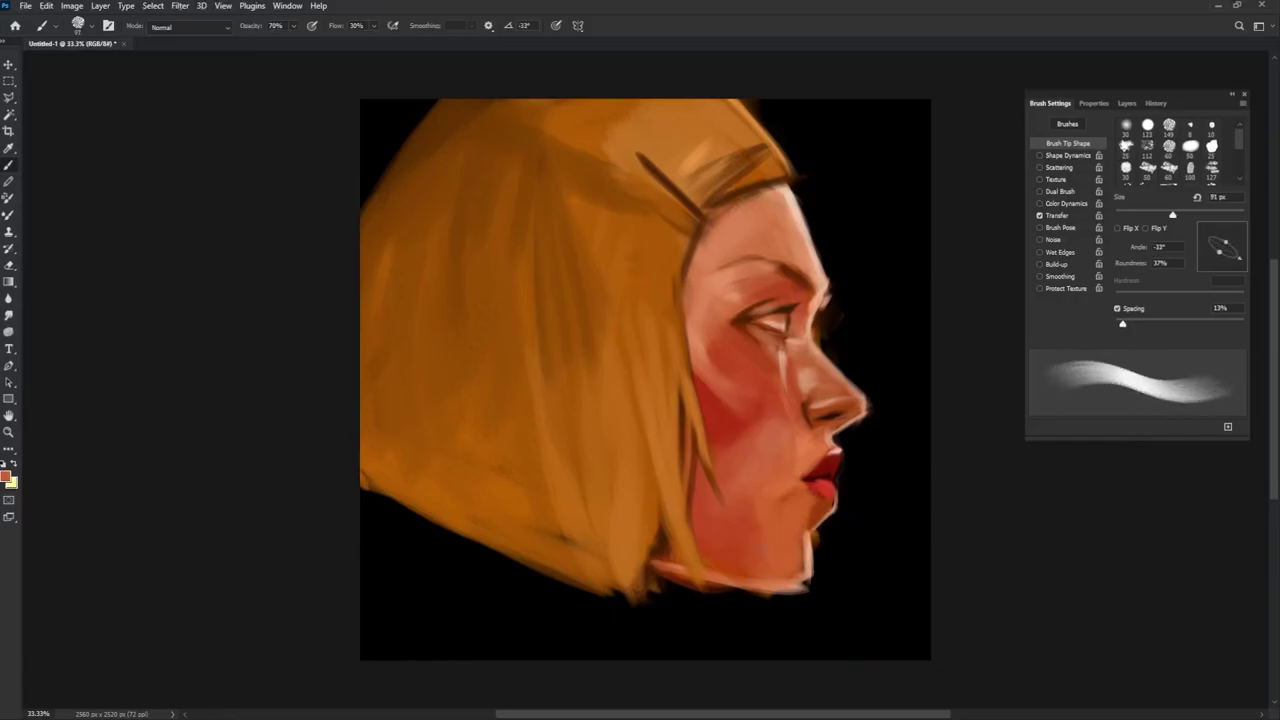
# Clean up the face's front outline with black at 68% opacity, adjusting the brush size and angle
pyautogui.hotkey('shift', 'Left')
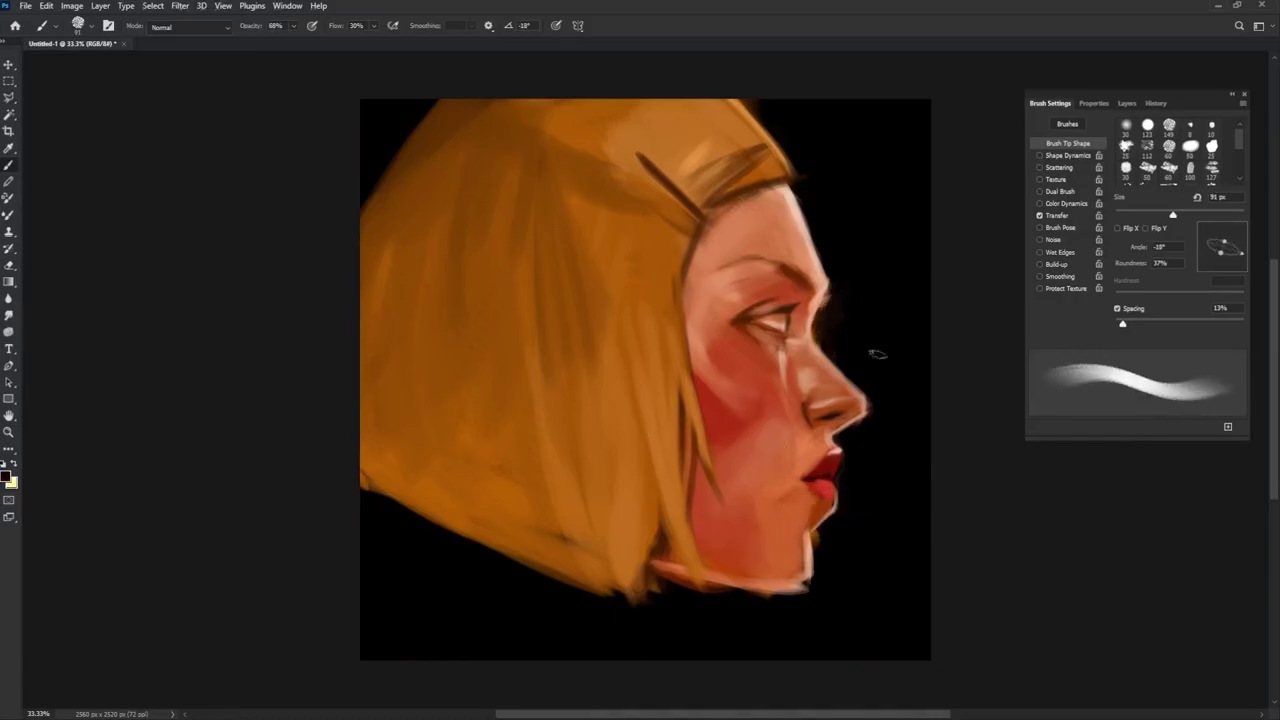
pyautogui.hotkey('shift', 'Right')
pyautogui.hotkey('shift', 'Right')
pyautogui.hotkey('shift', 'Right')
pyautogui.press(']')
pyautogui.press(']')
pyautogui.press(']')
pyautogui.press(']')
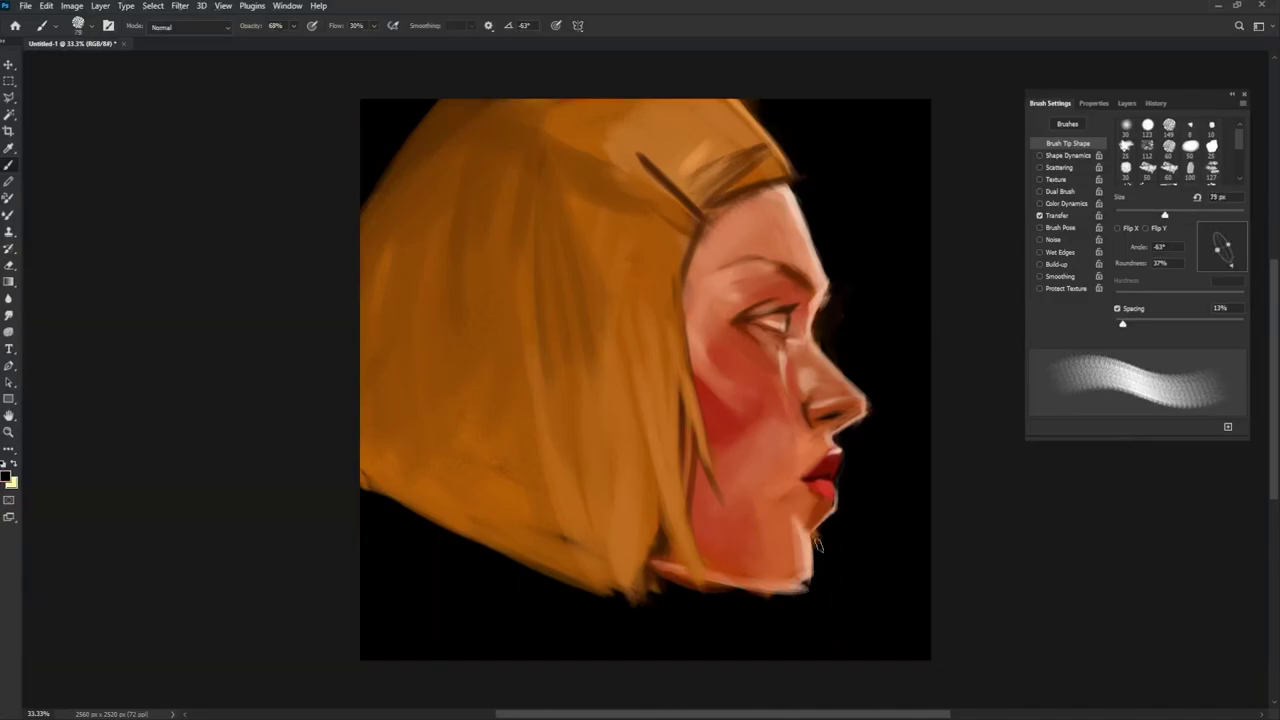
# Cover the leftover orange in front of the chin with sampled black background colour
pyautogui.hotkey('shift', 'Right')
pyautogui.hotkey('shift', 'Right')
pyautogui.hotkey('shift', 'Right')
pyautogui.hotkey('shift', 'Right')
pyautogui.press('[')
pyautogui.press('[')
pyautogui.press('[')
pyautogui.press('[')
pyautogui.press('[')
pyautogui.keyDown('alt'); pyautogui.click(827, 531); pyautogui.keyUp('alt')
# Reshape the front of the chin with a sampled skin tone at 67% opacity and a 67 px brush
pyautogui.press(']')
pyautogui.press(']')
pyautogui.press(']')
pyautogui.press(']')
pyautogui.press(']')
pyautogui.hotkey('shift', 'Left')
pyautogui.keyDown('alt'); pyautogui.click(805, 505); pyautogui.keyUp('alt')
pyautogui.hotkey('shift', 'Left')
pyautogui.hotkey('shift', 'Left')
pyautogui.hotkey('shift', 'Left')
pyautogui.press('[')
pyautogui.press('[')
pyautogui.press('[')
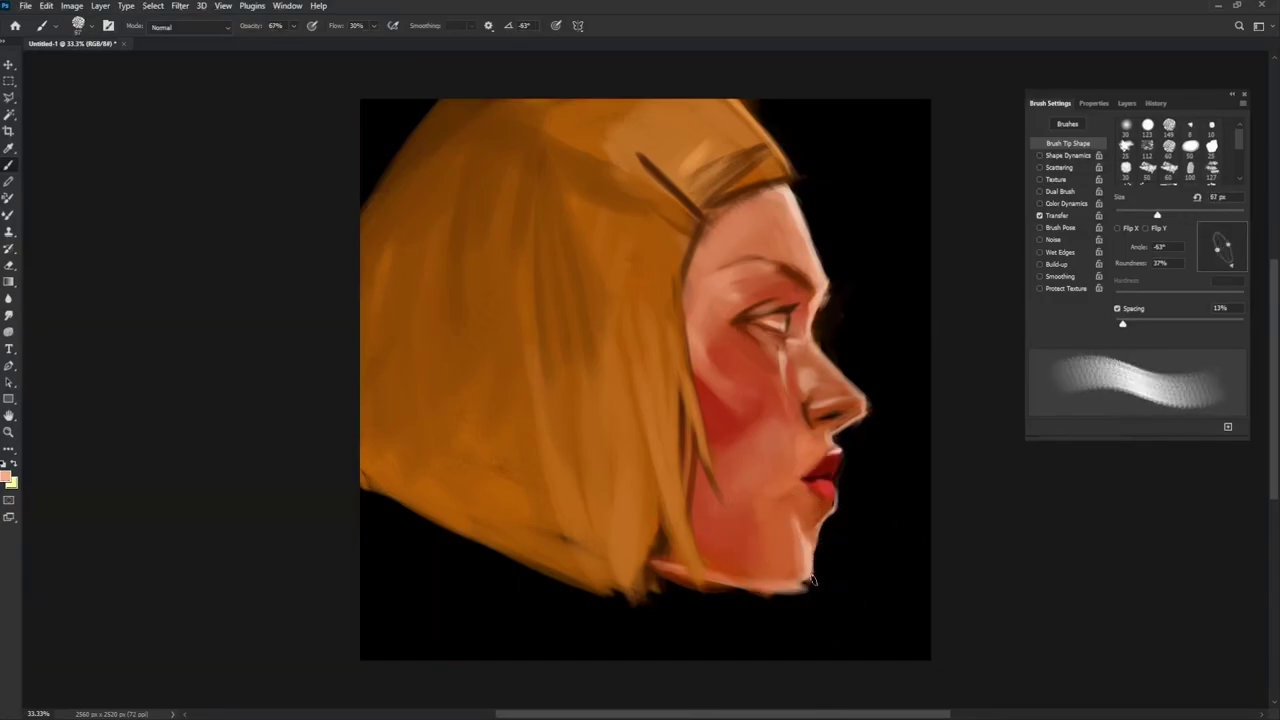
# Round off the chin and paint a pale peach edge along the jawline back toward the hair
pyautogui.hotkey('shift', 'Right')
pyautogui.hotkey('shift', 'Right')
pyautogui.hotkey('shift', 'Right')
pyautogui.moveTo(812, 580)
pyautogui.mouseDown()
pyautogui.moveTo(820, 540)
pyautogui.moveTo(806, 585)
pyautogui.moveTo(785, 598)
pyautogui.moveTo(700, 572)
pyautogui.mouseUp()
pyautogui.hotkey('shift', 'Right')
pyautogui.hotkey('shift', 'Right')
pyautogui.hotkey('shift', 'Right')
pyautogui.hotkey('shift', 'Right')
pyautogui.hotkey('shift', 'Right')
pyautogui.hotkey('shift', 'Right')
# Paint pointed dark brown strands at the lower front tips of the hair with a sampled colour
pyautogui.keyDown('alt'); pyautogui.click(667, 567); pyautogui.keyUp('alt')
pyautogui.hotkey('shift', 'Left')
pyautogui.hotkey('shift', 'Left')
pyautogui.moveTo(688, 508); pyautogui.dragTo(716, 616)
pyautogui.hotkey('shift', 'Left')
pyautogui.hotkey('shift', 'Left')
pyautogui.hotkey('shift', 'Left')
pyautogui.moveTo(600, 528); pyautogui.dragTo(640, 612)
pyautogui.moveTo(594, 490); pyautogui.dragTo(630, 600)
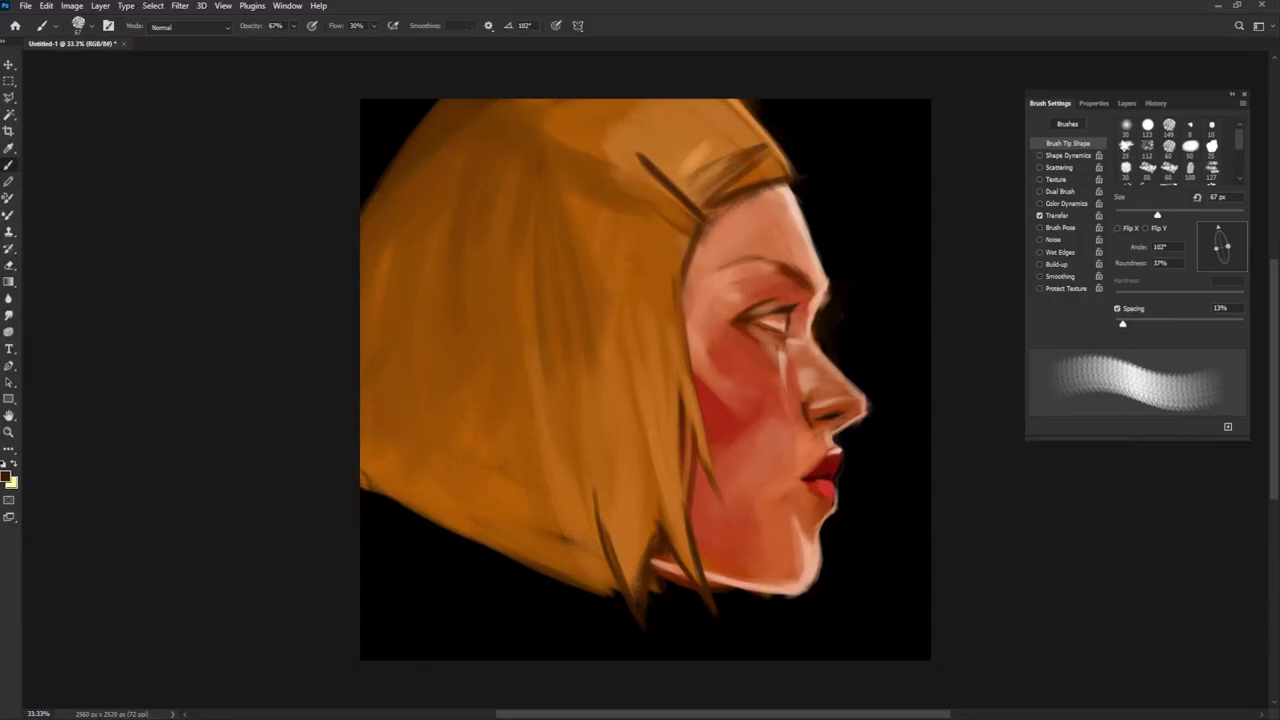
# Add thin brown strands through the hair beside the cheek, enlarging the brush to about 91 px
pyautogui.moveTo(662, 290); pyautogui.dragTo(660, 352)
pyautogui.moveTo(640, 318); pyautogui.dragTo(630, 402)
pyautogui.moveTo(638, 294); pyautogui.dragTo(616, 436)
pyautogui.press(']')
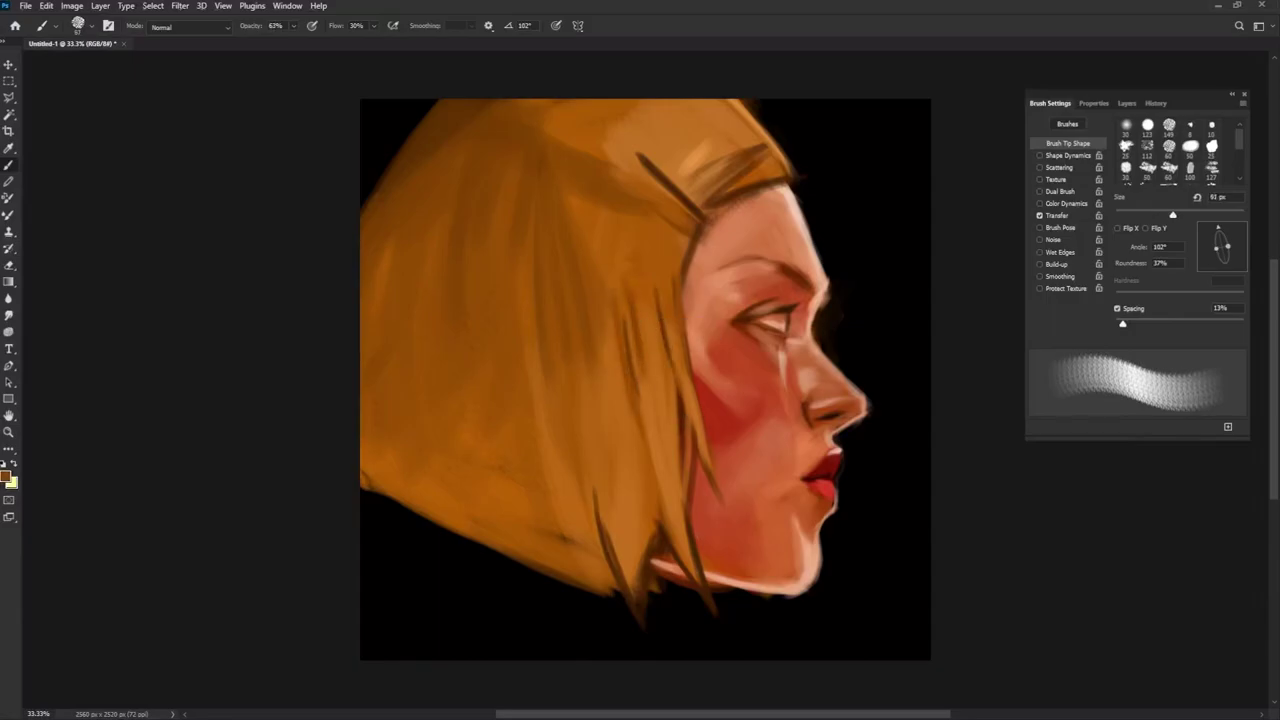
pyautogui.moveTo(594, 372); pyautogui.dragTo(608, 482)
pyautogui.moveTo(606, 328); pyautogui.dragTo(636, 598)
# Add light peach-orange strands to the lower front of the hair and break up its bottom edge
pyautogui.press(']')
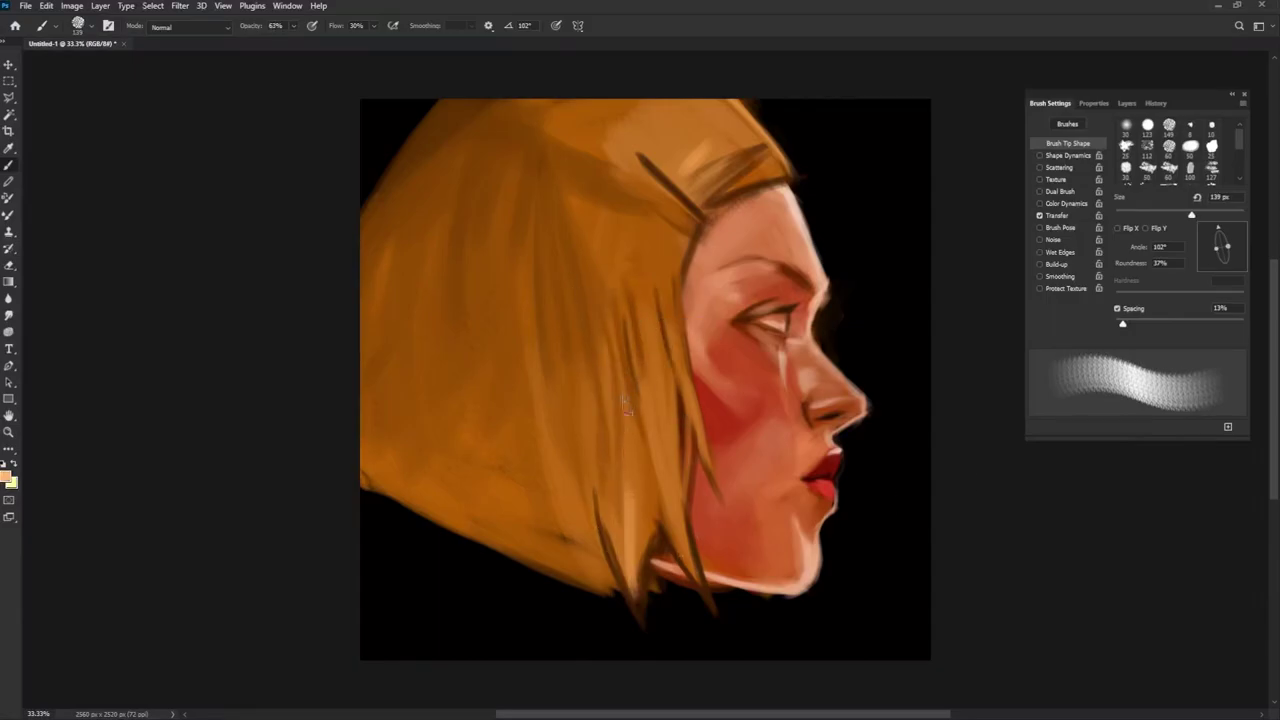
pyautogui.moveTo(640, 434); pyautogui.dragTo(634, 526)
pyautogui.moveTo(606, 474); pyautogui.dragTo(620, 578)
pyautogui.moveTo(666, 406); pyautogui.dragTo(672, 510)
pyautogui.moveTo(568, 530); pyautogui.dragTo(576, 554)
pyautogui.moveTo(550, 404); pyautogui.dragTo(604, 590)
pyautogui.hotkey('shift', 'Left')
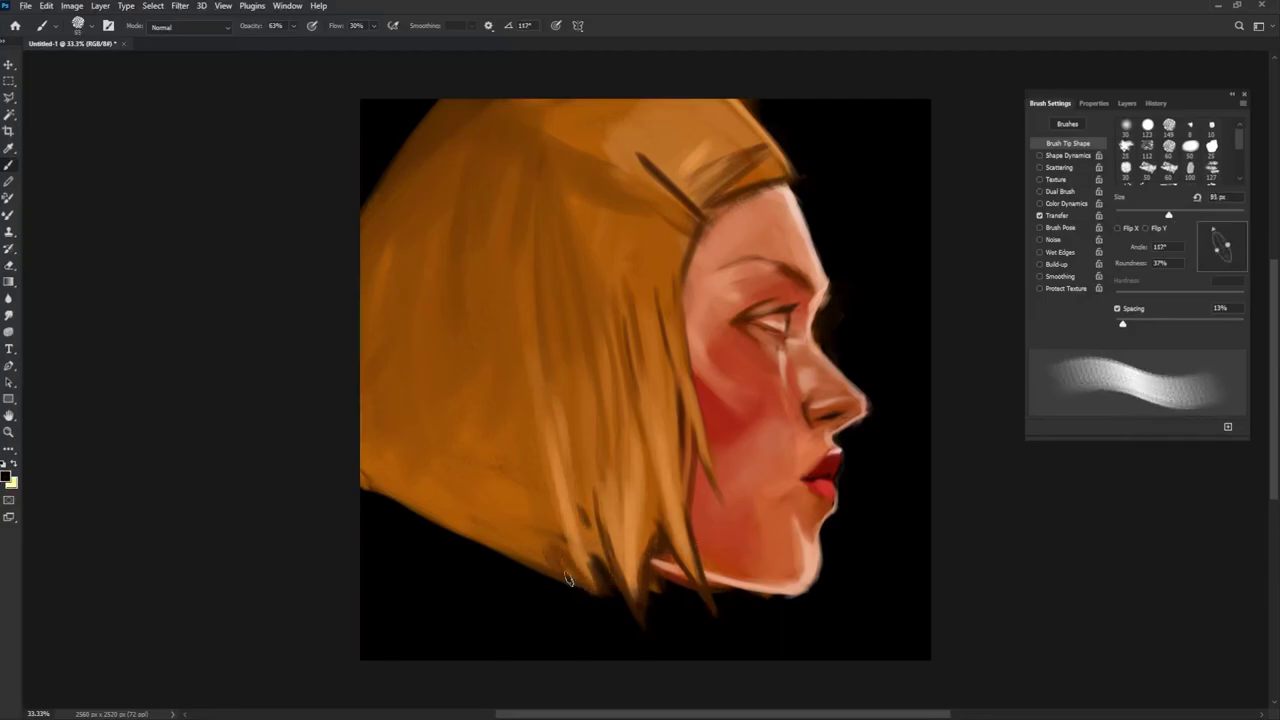
# Trim the back and lower edges of the hair with black strokes, leaving a sharper, jagged outline
pyautogui.moveTo(410, 460); pyautogui.dragTo(380, 505)
pyautogui.hotkey('shift', 'Left')
pyautogui.moveTo(366, 380); pyautogui.dragTo(372, 490)
pyautogui.moveTo(362, 420)
pyautogui.mouseDown()
pyautogui.moveTo(370, 510)
pyautogui.moveTo(545, 578)
pyautogui.mouseUp()
pyautogui.hotkey('shift', 'Left')
pyautogui.hotkey('shift', 'Left')
pyautogui.hotkey('shift', 'Left')
# Sample an orange-brown from the hair above the forehead and paint soft streaks around the hairpin with a rotated brush tip
pyautogui.keyDown('alt'); pyautogui.click(770, 162); pyautogui.keyUp('alt')
pyautogui.moveTo(700, 170)
pyautogui.mouseDown()
pyautogui.moveTo(600, 125)
pyautogui.moveTo(563, 143)
pyautogui.moveTo(660, 150)
pyautogui.mouseUp()
pyautogui.hotkey('shift', 'Left')
pyautogui.hotkey('shift', 'Left')
pyautogui.hotkey('shift', 'Left')
pyautogui.hotkey('shift', 'Left')
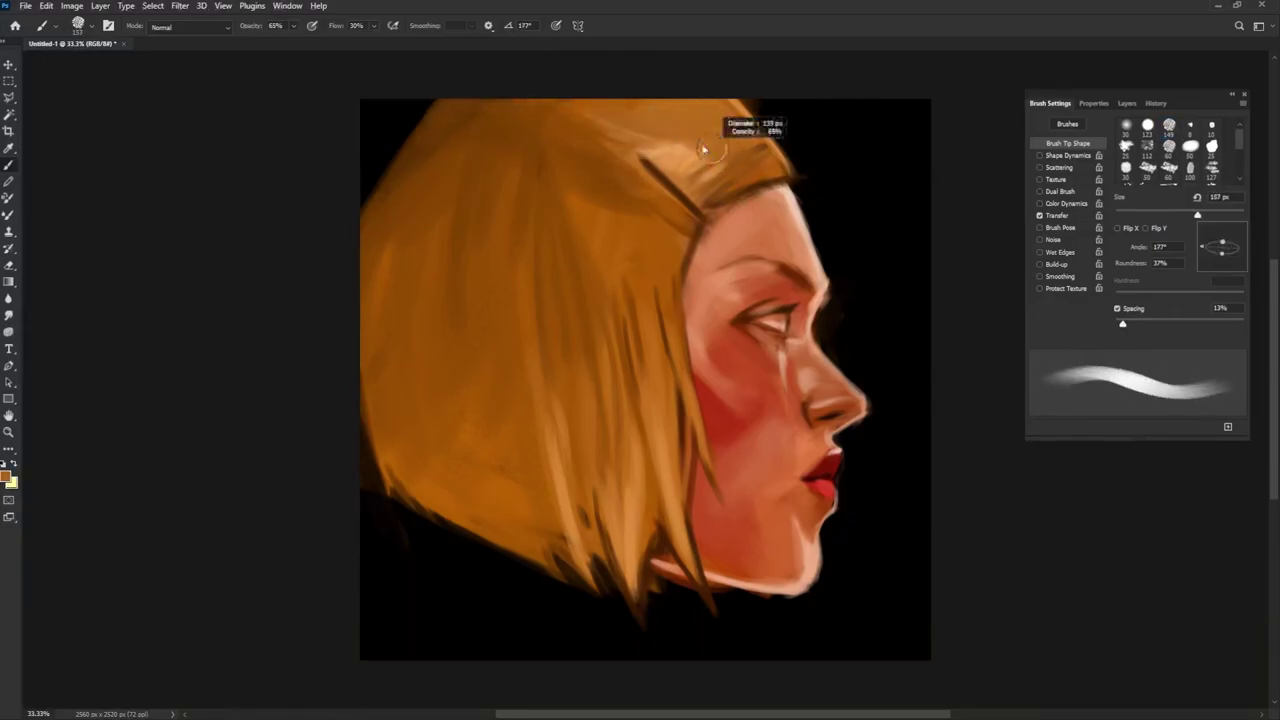
pyautogui.hotkey('shift', 'Left')
# Show the colour controls and paint short light orange streaks across the upper and front hair, sampling hair tones and rotating the brush tip
pyautogui.press('F6')
pyautogui.moveTo(652, 218); pyautogui.dragTo(638, 378)
pyautogui.moveTo(598, 236)
pyautogui.mouseDown()
pyautogui.moveTo(576, 296)
pyautogui.moveTo(560, 274)
pyautogui.mouseUp()
pyautogui.hotkey('shift', 'Left')
pyautogui.moveTo(512, 190)
pyautogui.mouseDown()
pyautogui.moveTo(492, 282)
pyautogui.moveTo(523, 186)
pyautogui.mouseUp()
pyautogui.keyDown('alt'); pyautogui.click(523, 186); pyautogui.keyUp('alt')
pyautogui.keyDown('alt'); pyautogui.click(598, 224); pyautogui.keyUp('alt')
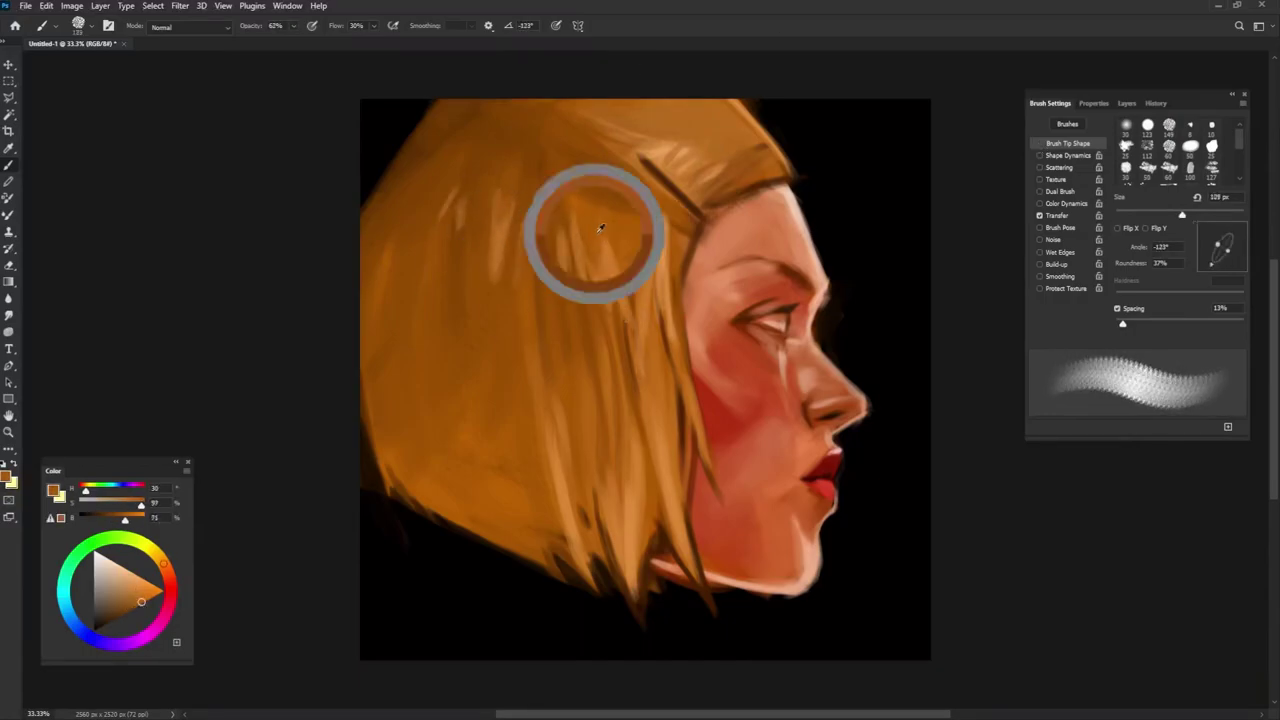
pyautogui.hotkey('shift', 'Right')
pyautogui.press('Left')
pyautogui.press('Left')
pyautogui.press('Left')
pyautogui.press('Left')
pyautogui.press('Left')
# Add a Color Lookup adjustment layer above the painting and set its 3DLUT file to Moonlight.3DL
pyautogui.click(1127, 103)
pyautogui.click(1098, 334)
pyautogui.click(1140, 491)
pyautogui.click(1117, 146)
pyautogui.click(1112, 477)
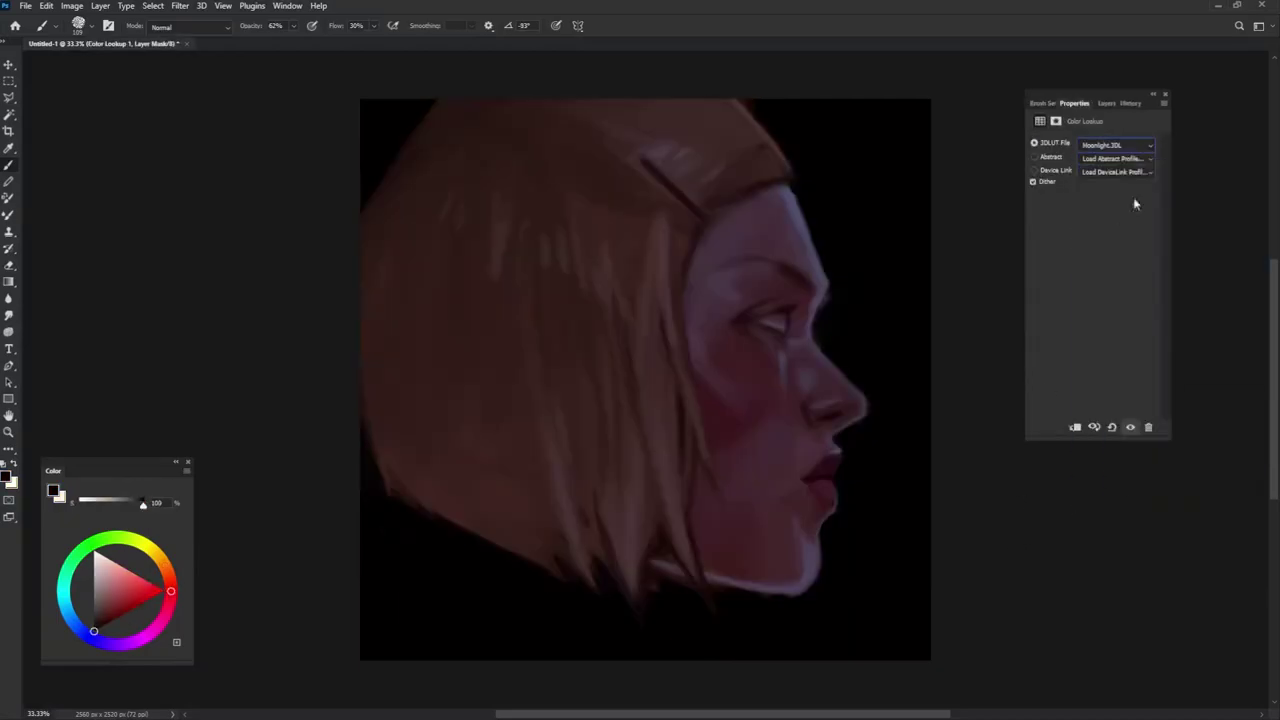
# Paint black on the Color Lookup mask to reveal a glowing orange eye and tear streaks running down the cheek to the chin
pyautogui.press('F7')
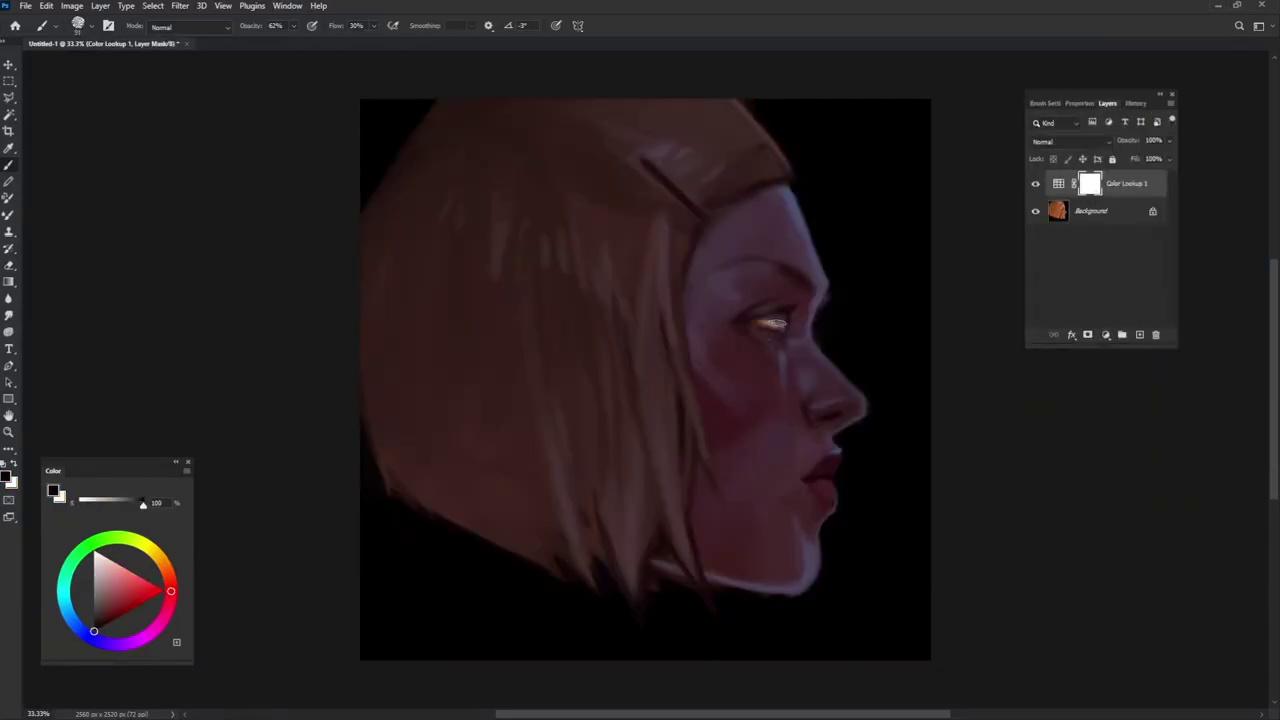
pyautogui.moveTo(786, 353)
pyautogui.mouseDown()
pyautogui.moveTo(796, 460)
pyautogui.moveTo(785, 530)
pyautogui.mouseUp()
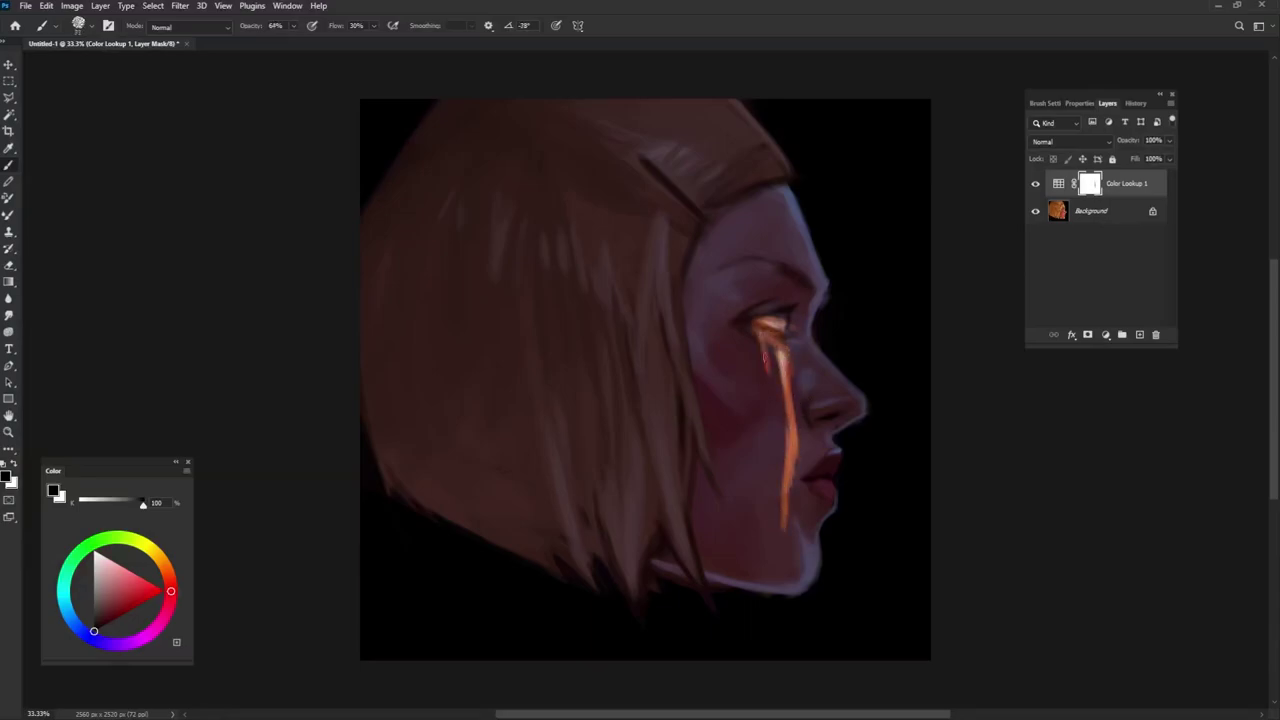
pyautogui.moveTo(766, 348); pyautogui.dragTo(778, 441)
pyautogui.moveTo(768, 348); pyautogui.dragTo(787, 572)
pyautogui.moveTo(777, 494); pyautogui.dragTo(776, 541)
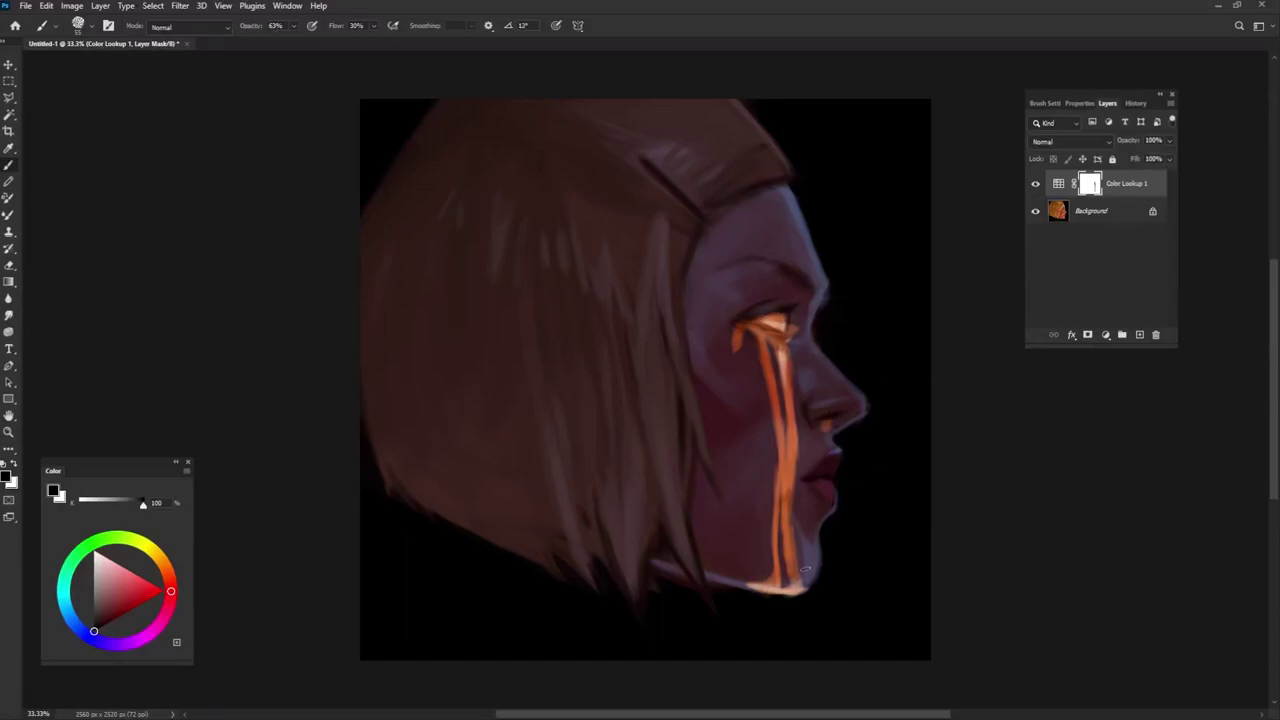
# Switch the mask painting colour to white
pyautogui.press('x')
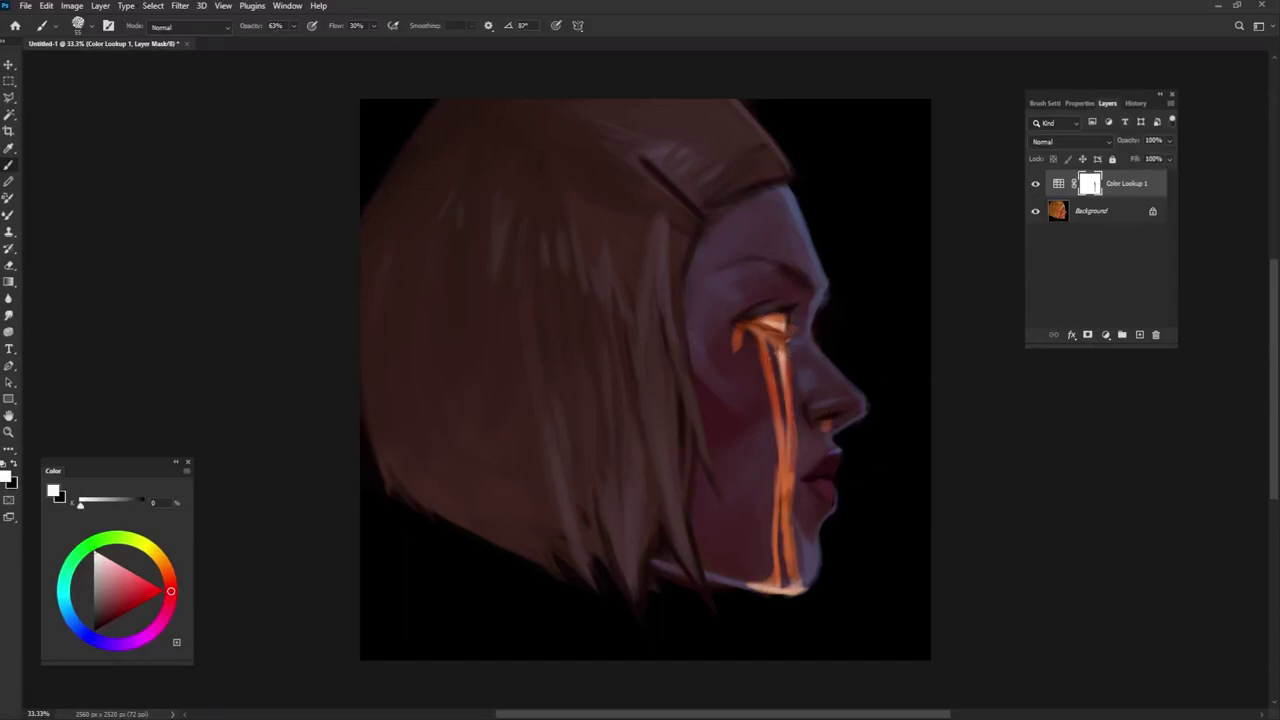